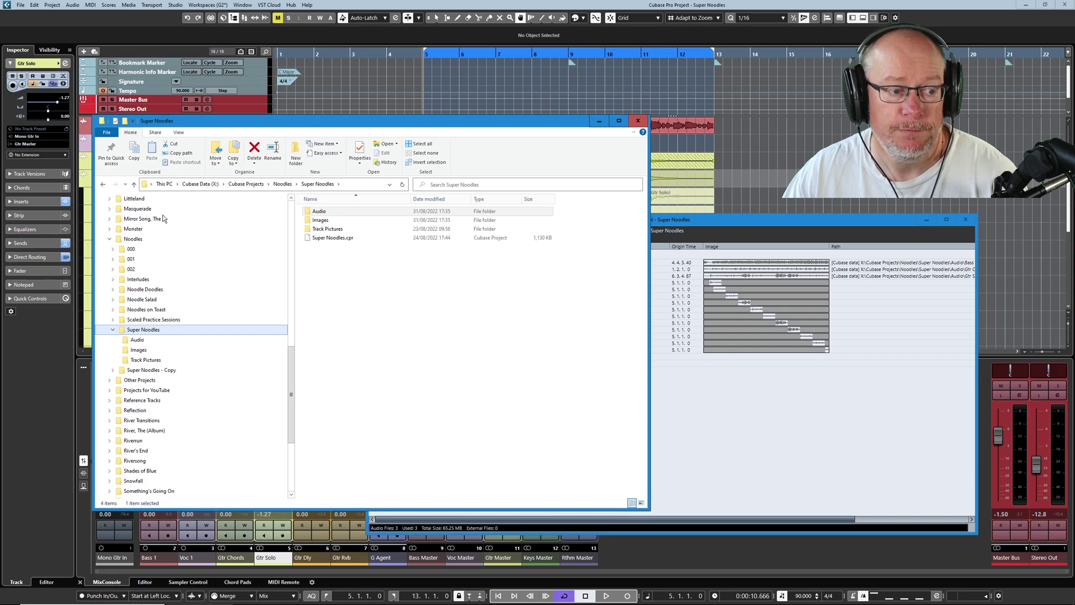
- View the three wave files in the Super Noodles Audio folder, then move Explorer aside to reveal Cubase
click(136, 340)
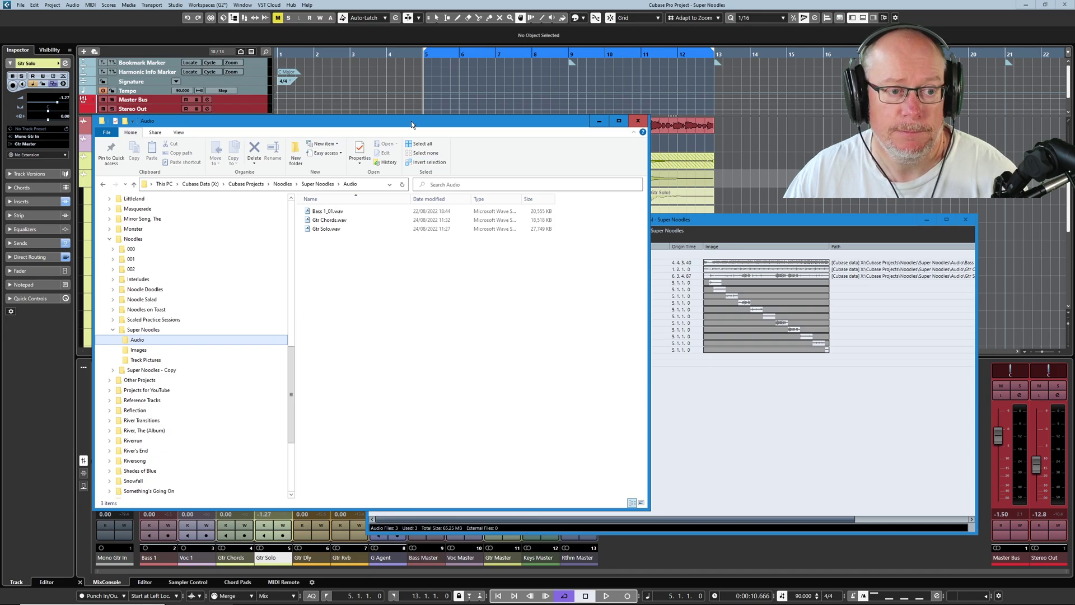
drag(411, 121, 462, 124)
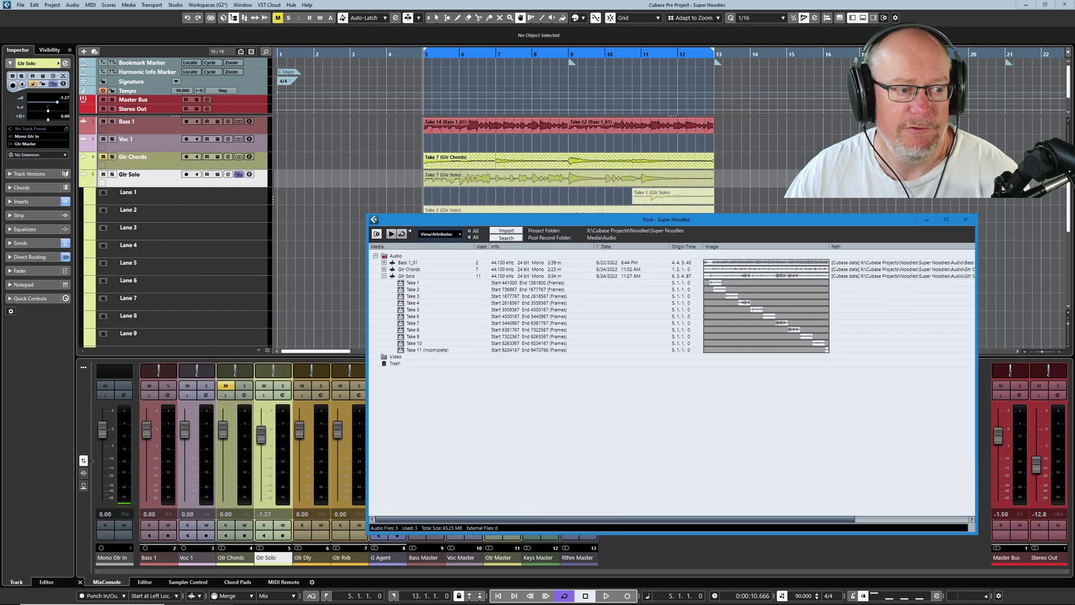
- Record-arm the Gtr Chords track and check its new empty Gtr Chords_01.wav in the Audio folder
click(152, 167)
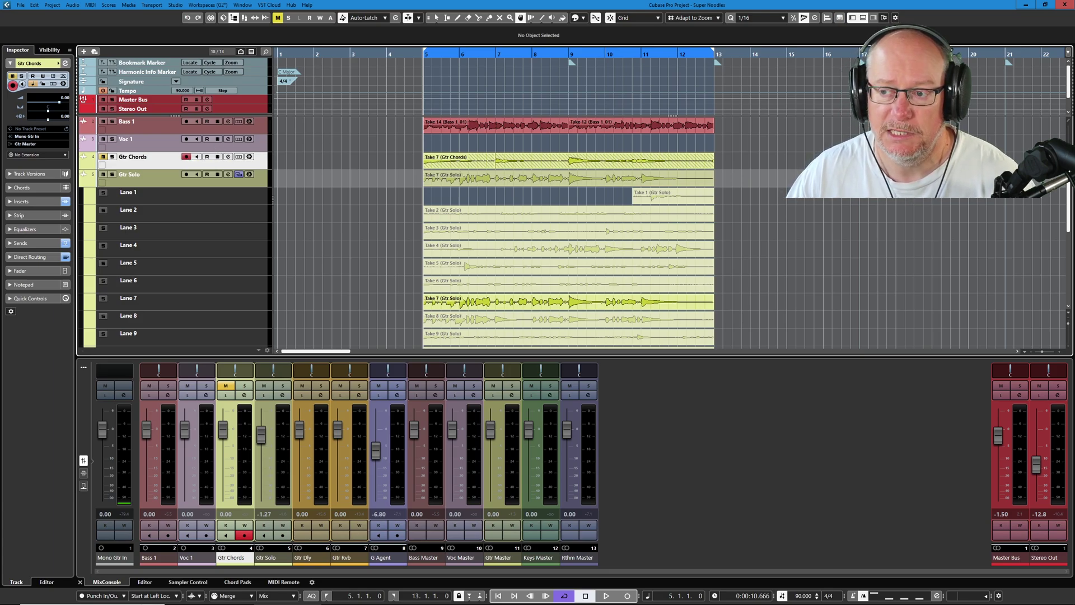
key(alt+Tab)
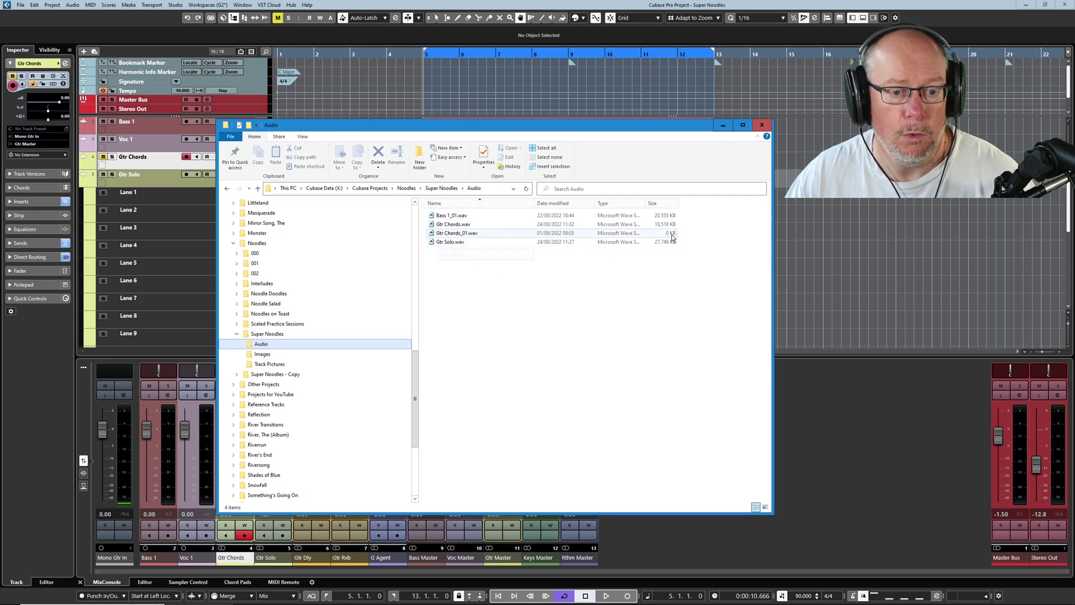
key(alt+Tab)
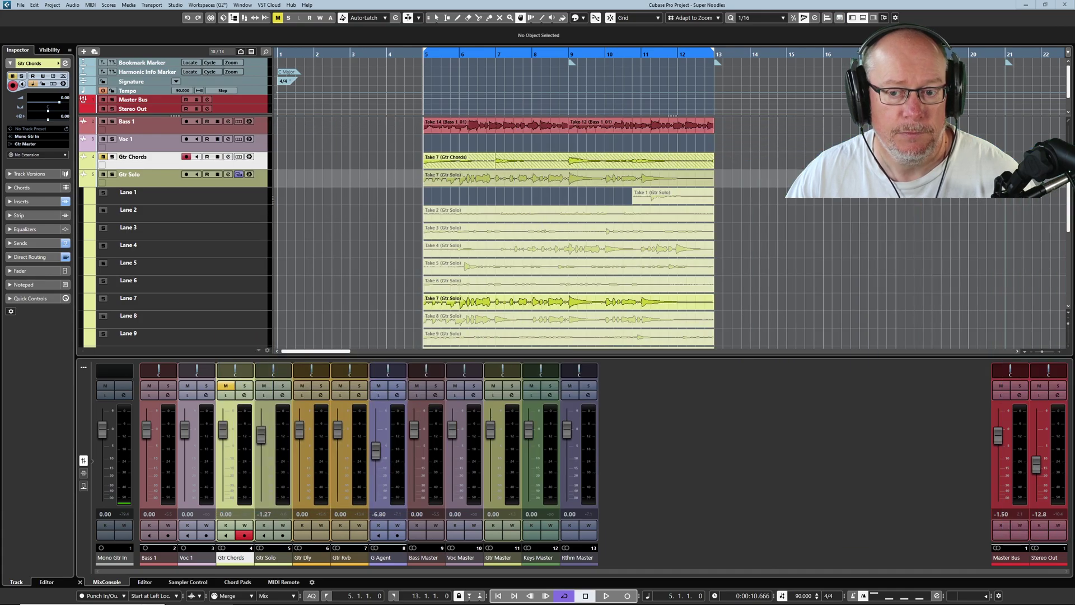
- Record-arm Voc 1 instead and view the new 0 KB Voc 1_01.wav in the Audio folder
click(137, 143)
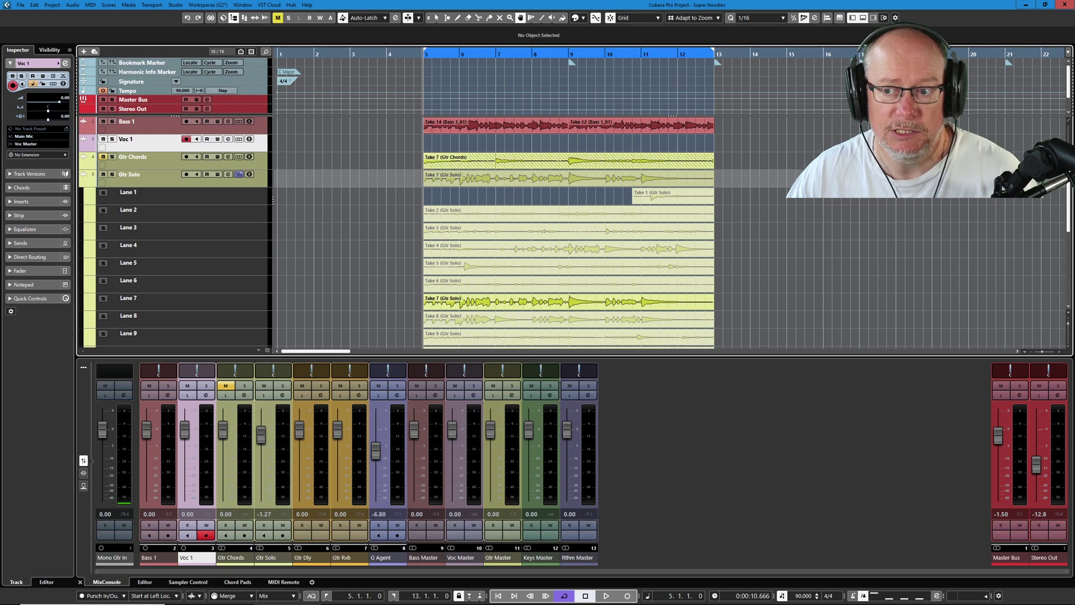
key(alt+Tab)
drag(561, 153, 359, 134)
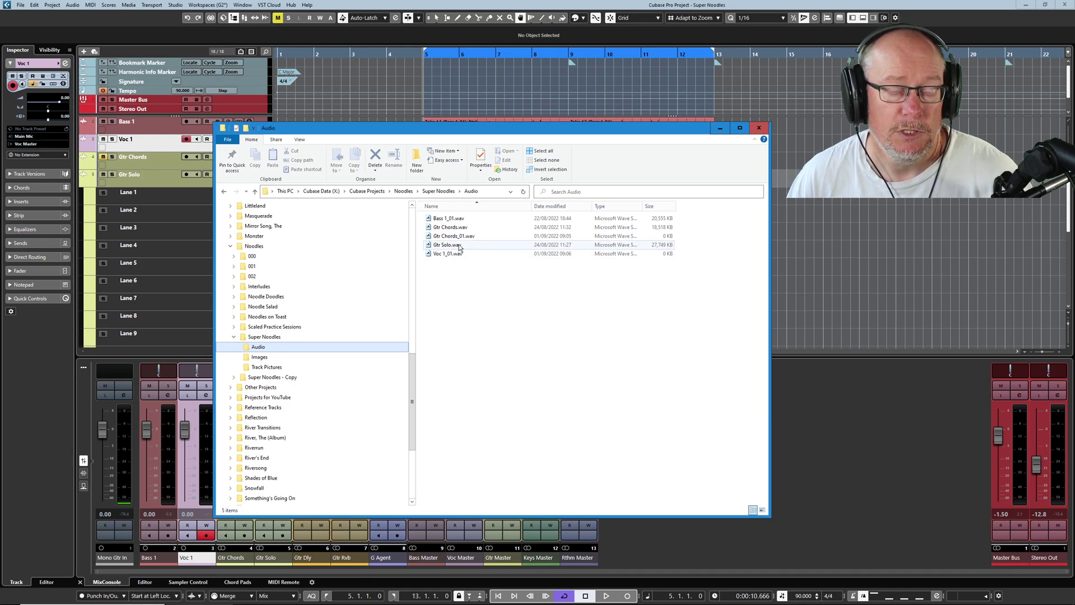
mouse_move(460, 247)
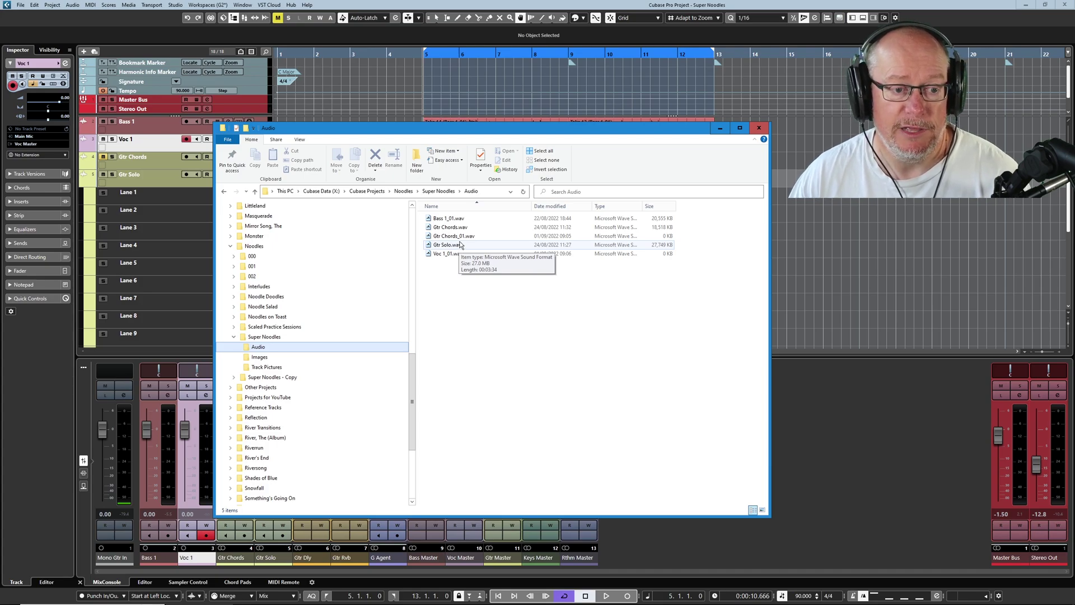
- Attempt to delete the empty Gtr Chords_01.wav, then cancel the File In Use refusal
click(455, 235)
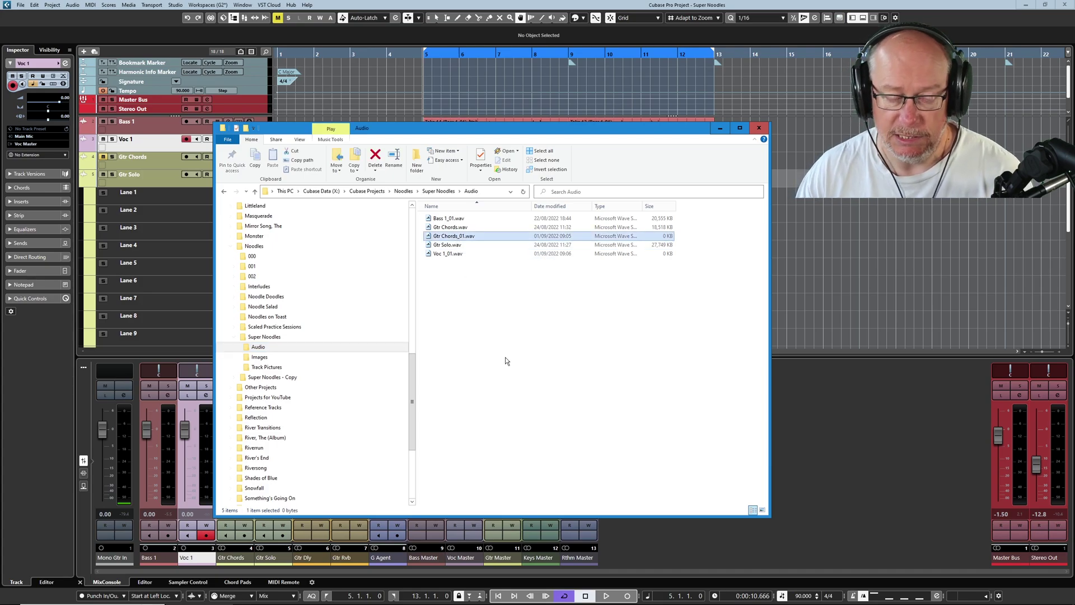
key(Delete)
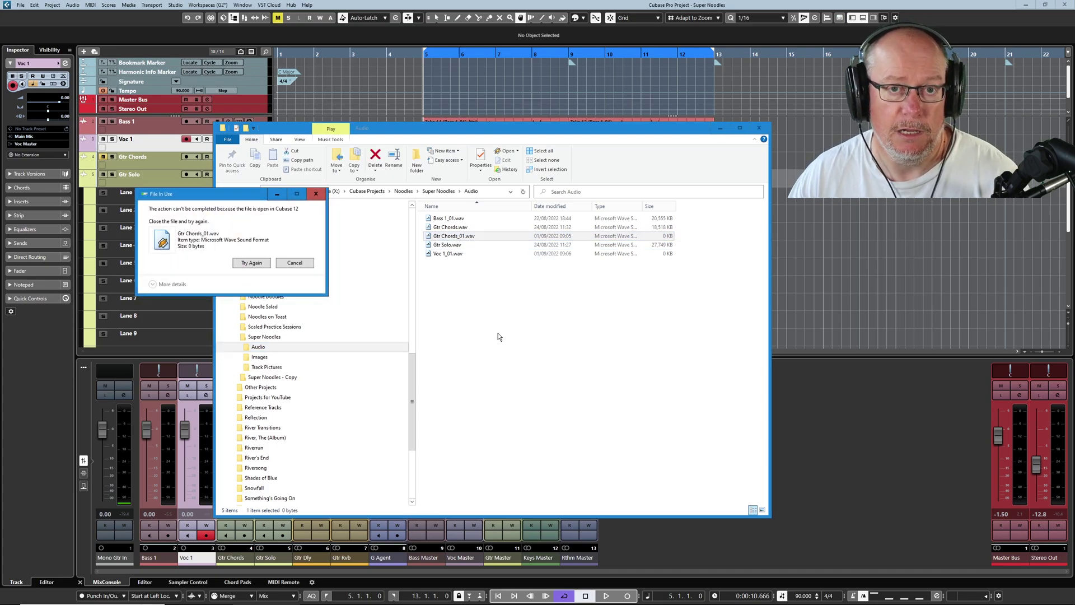
click(294, 264)
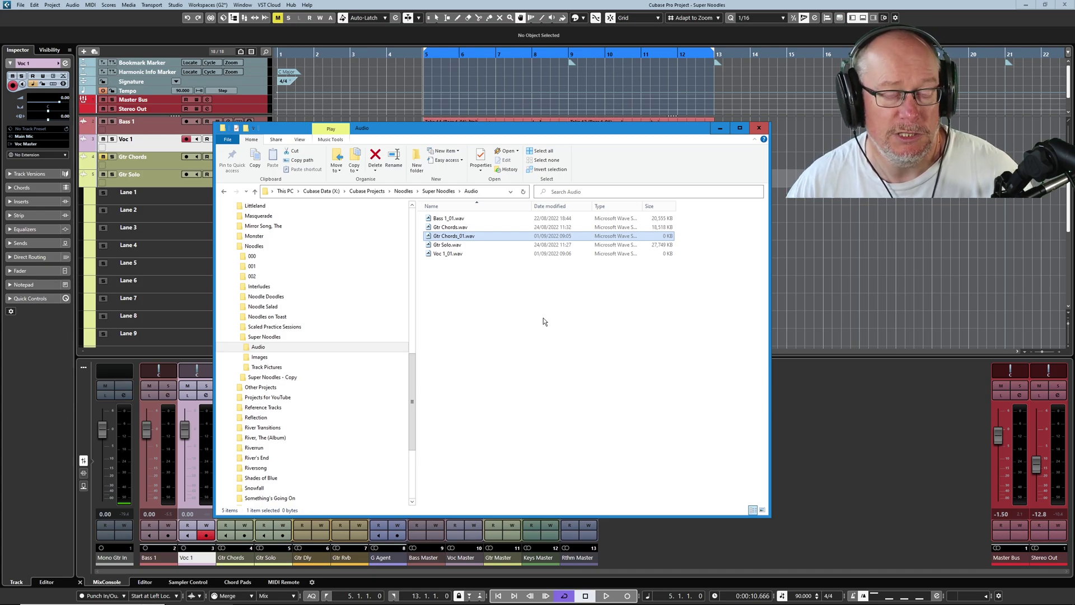
- Rename the Pool's Gtr Solo clip to Gtr Solo X and check the file name in Explorer
key(alt+Tab)
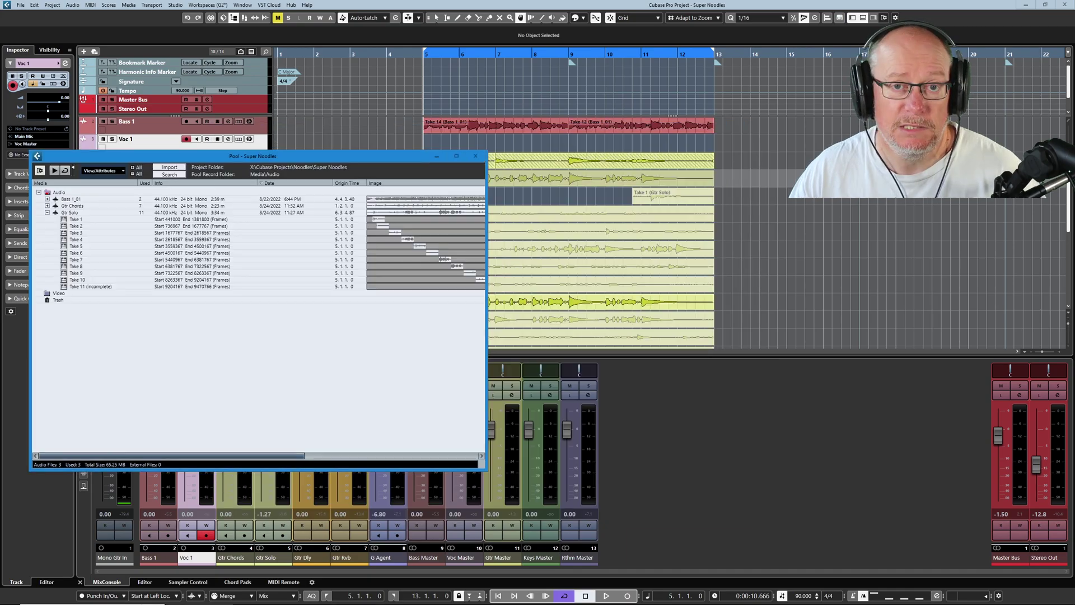
key(alt+Tab)
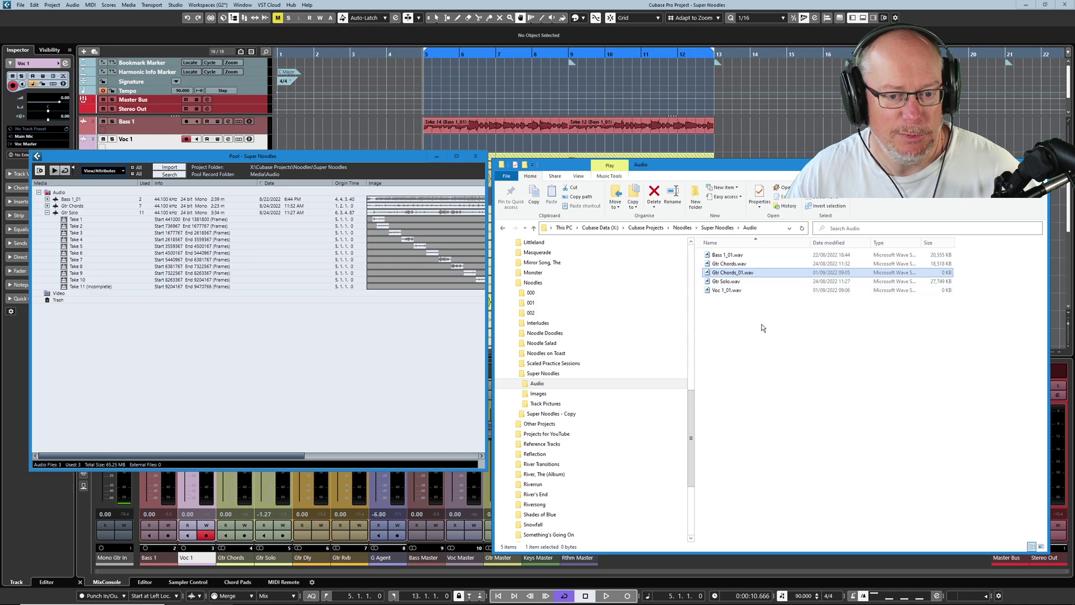
click(73, 213)
click(75, 213)
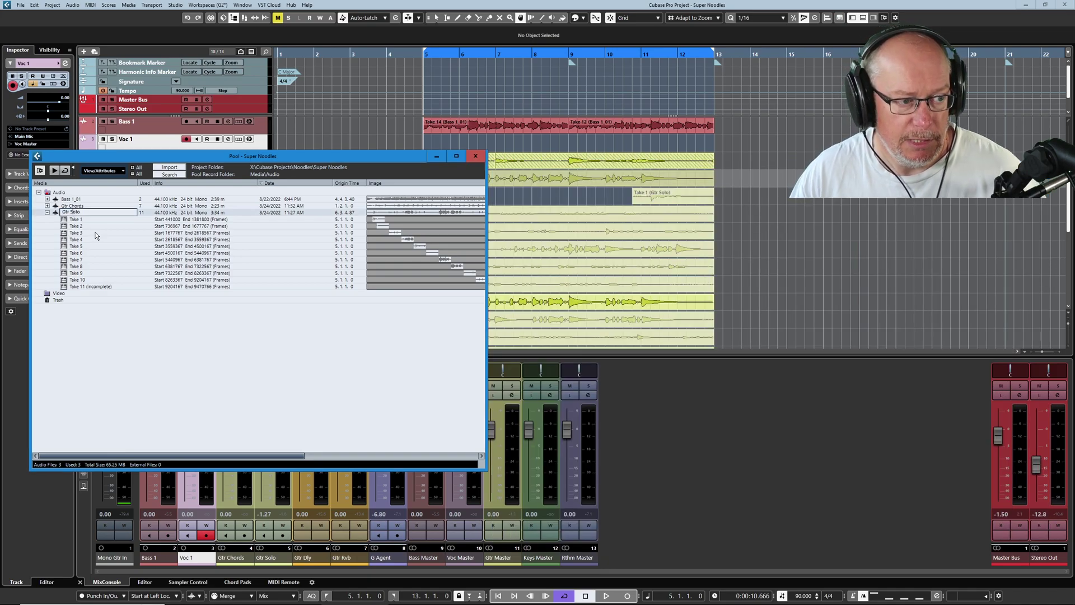
text(X)
key(Return)
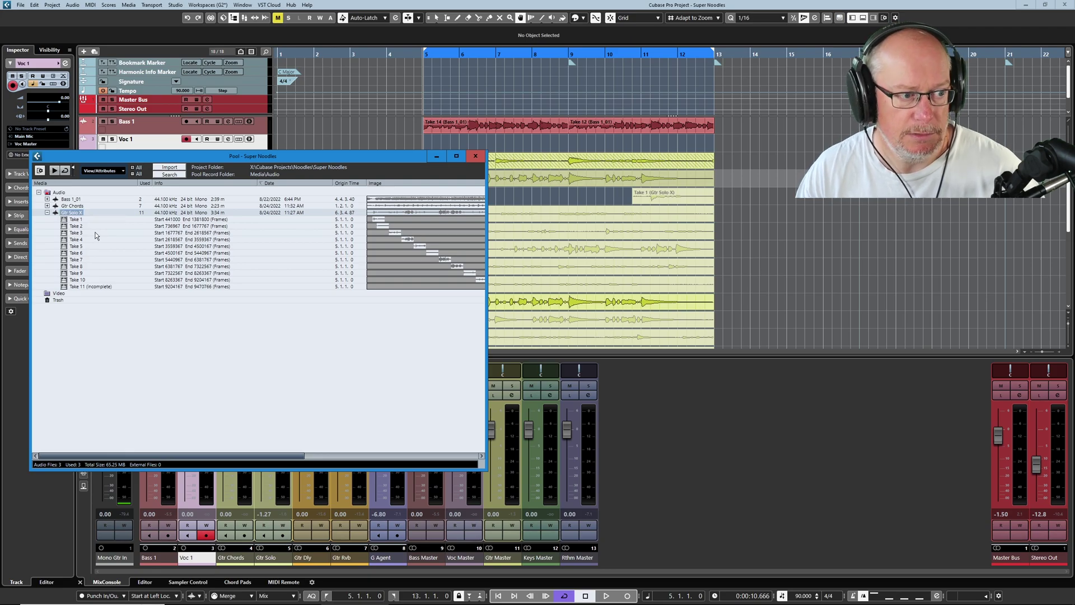
key(alt+Tab)
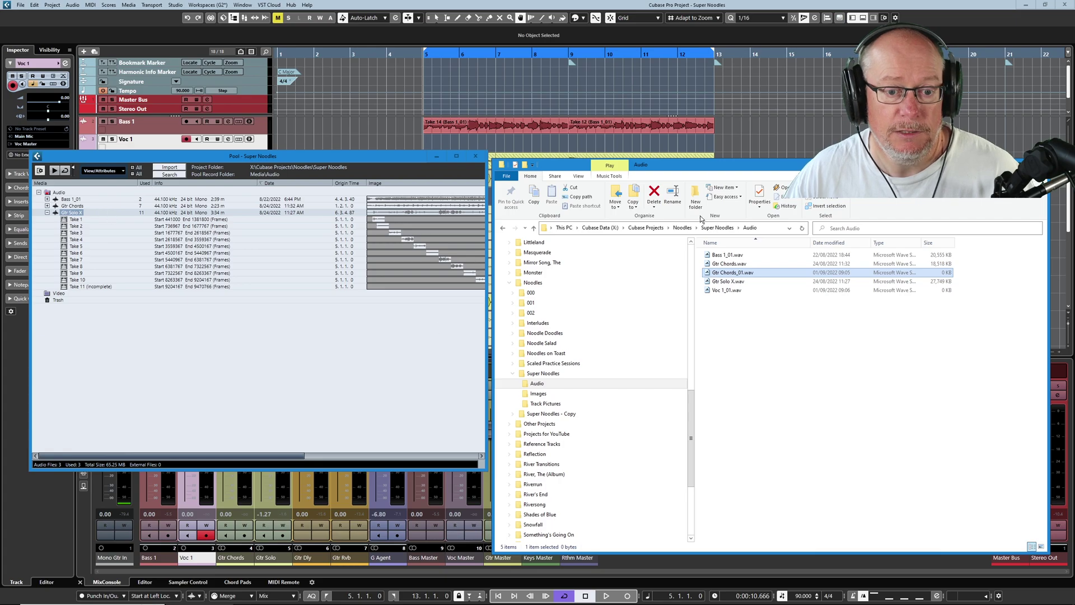
- Rename the clip back to Gtr Solo and confirm Explorer shows Gtr Solo.wav again
click(153, 248)
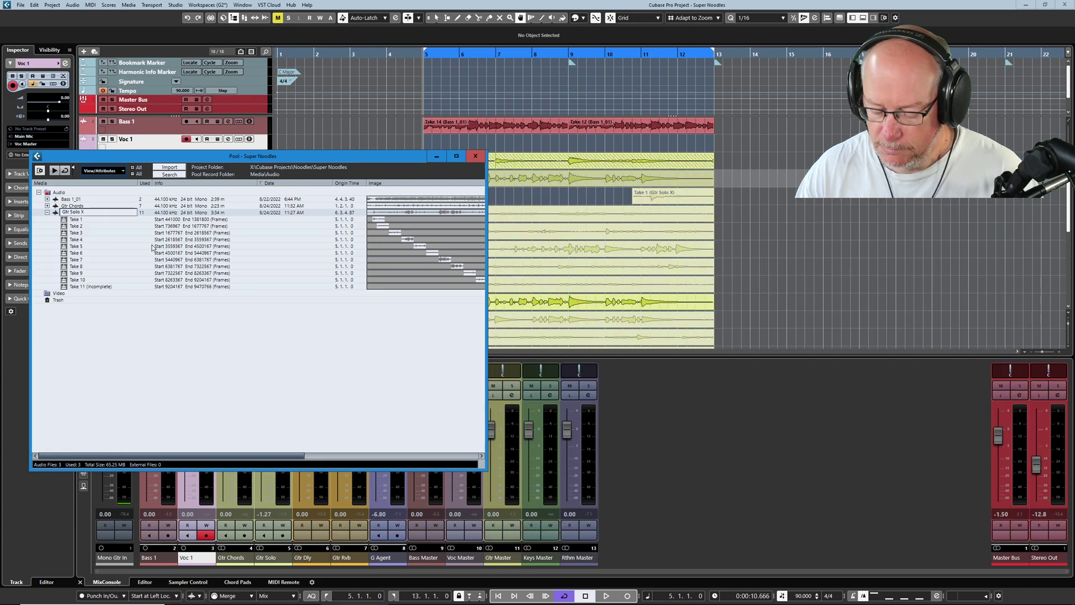
key(BackSpace)
key(BackSpace)
key(Return)
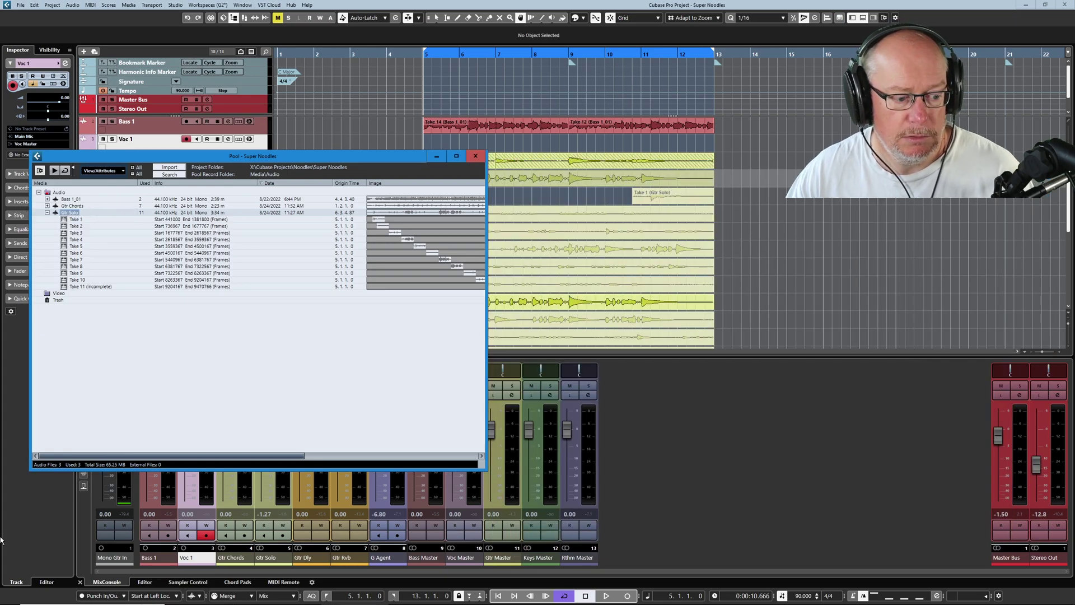
key(alt+Tab)
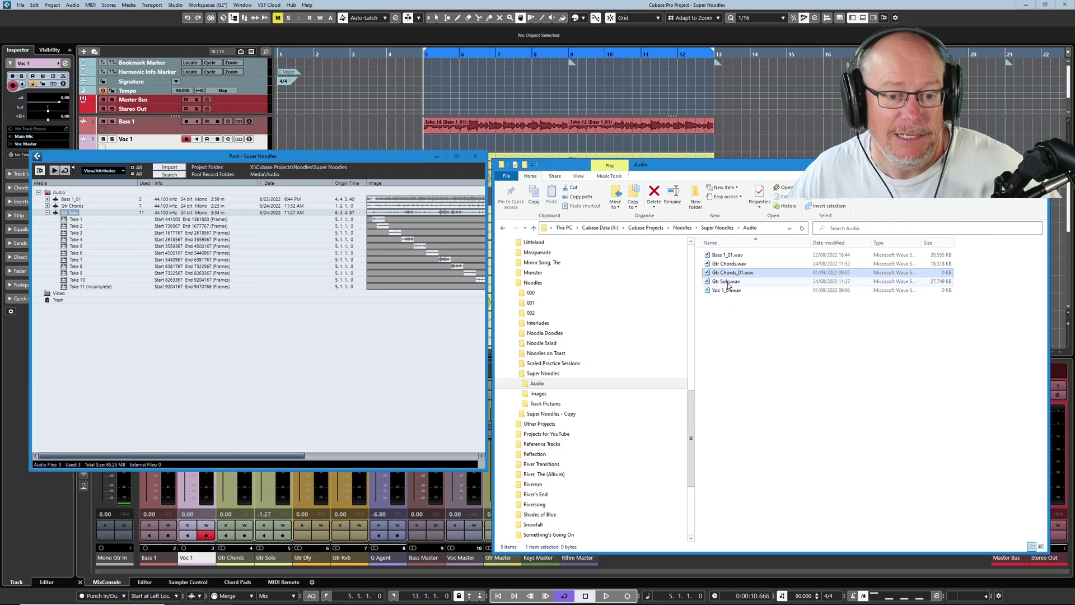
click(742, 413)
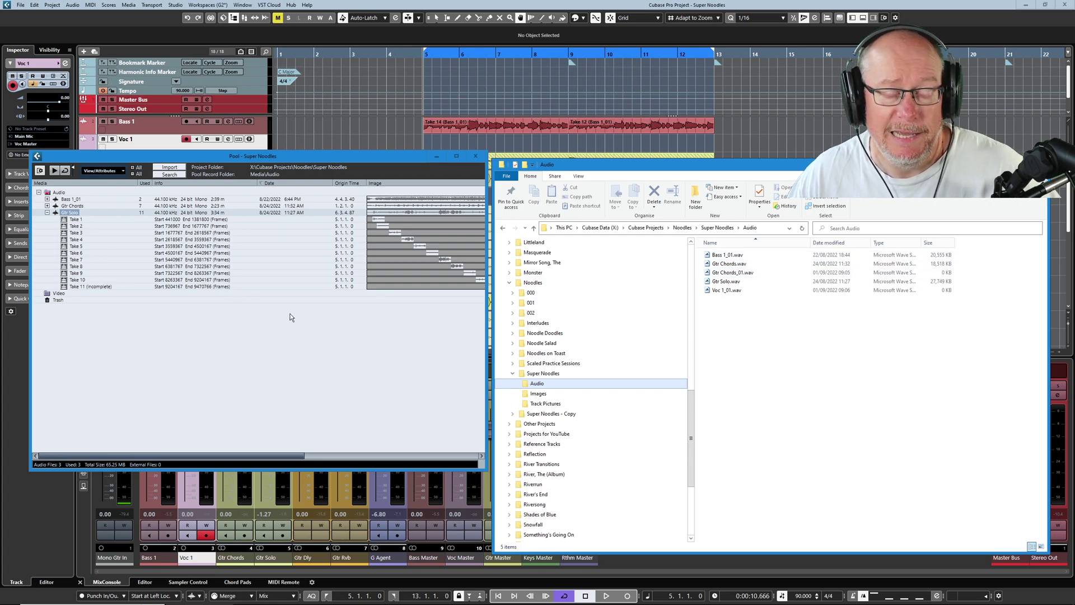
scroll(586, 408, down, 5)
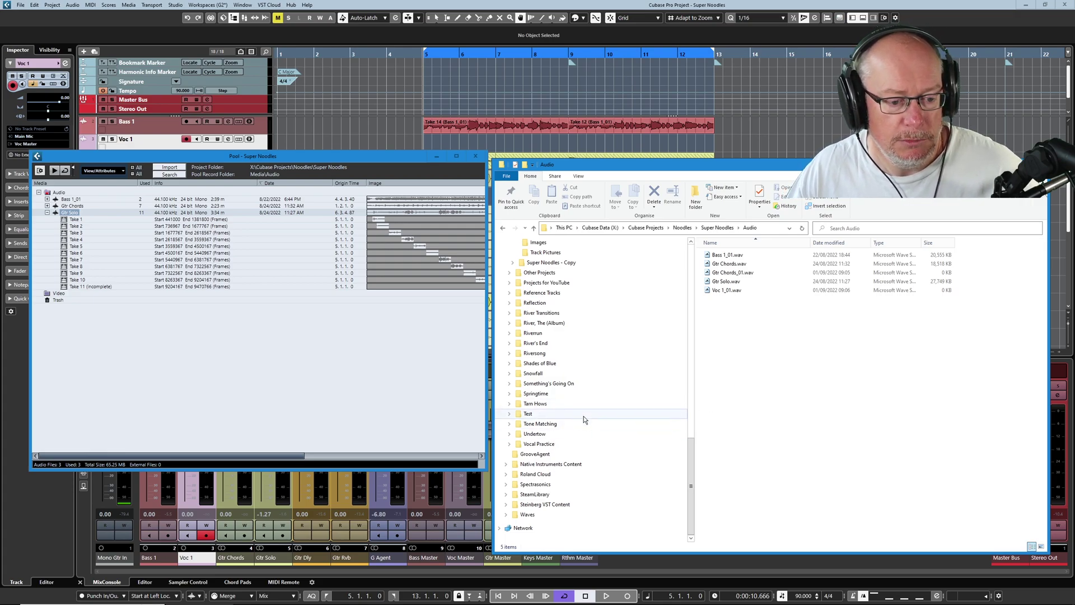
- Browse to Core Samples > Drums & Percussion > Gong and select gong_shot1.wav
scroll(571, 420, up, 10)
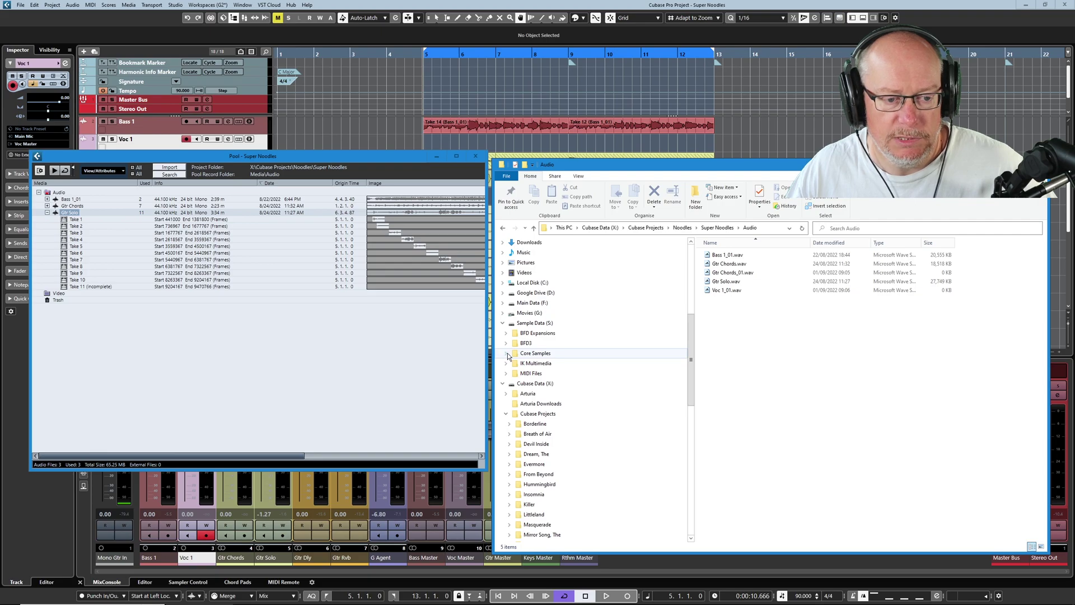
click(506, 353)
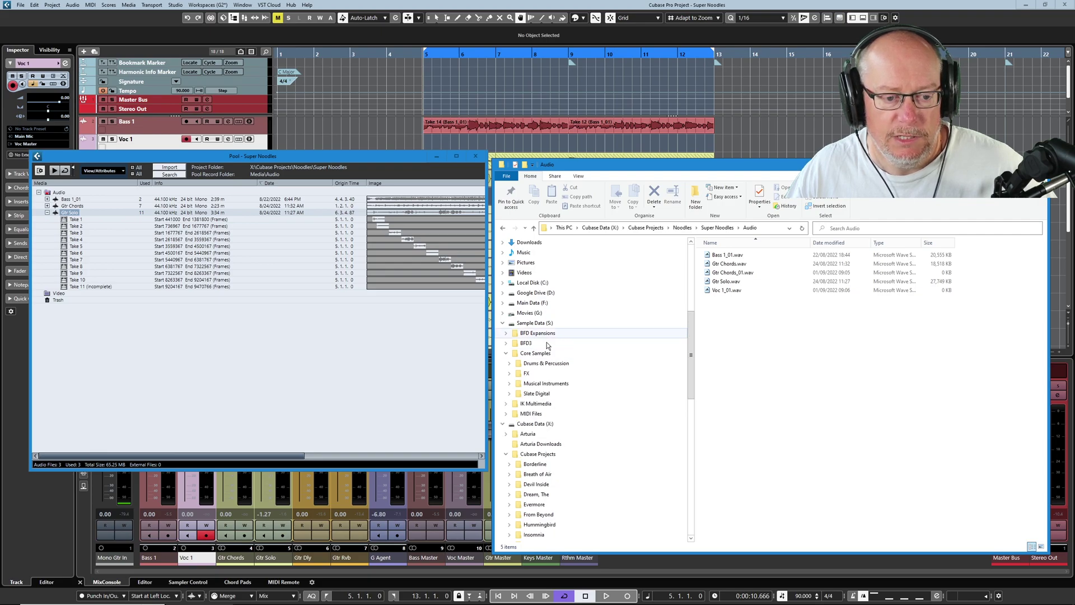
click(509, 363)
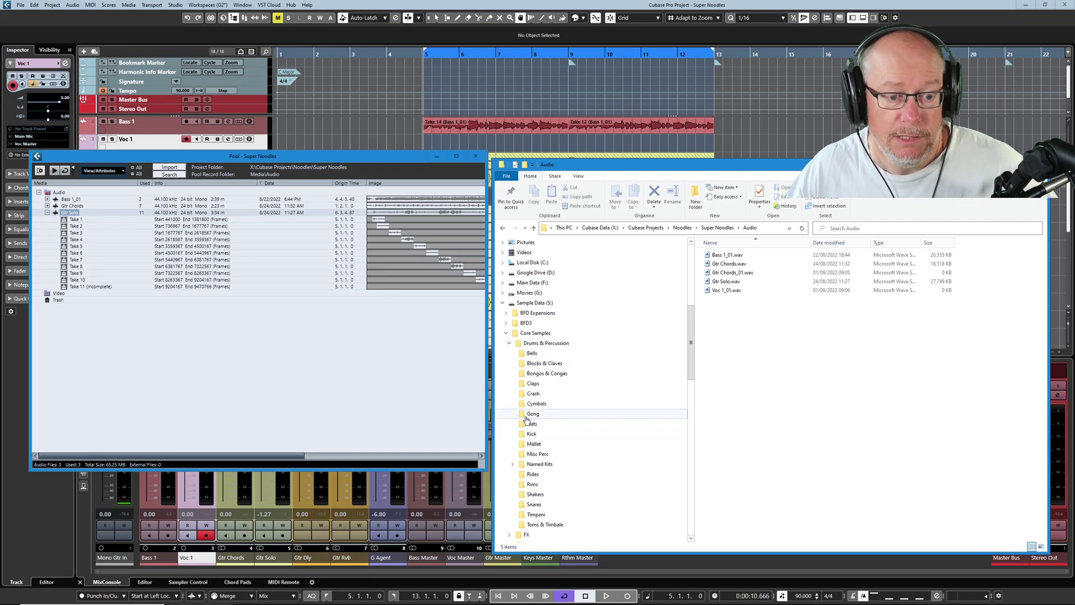
click(527, 416)
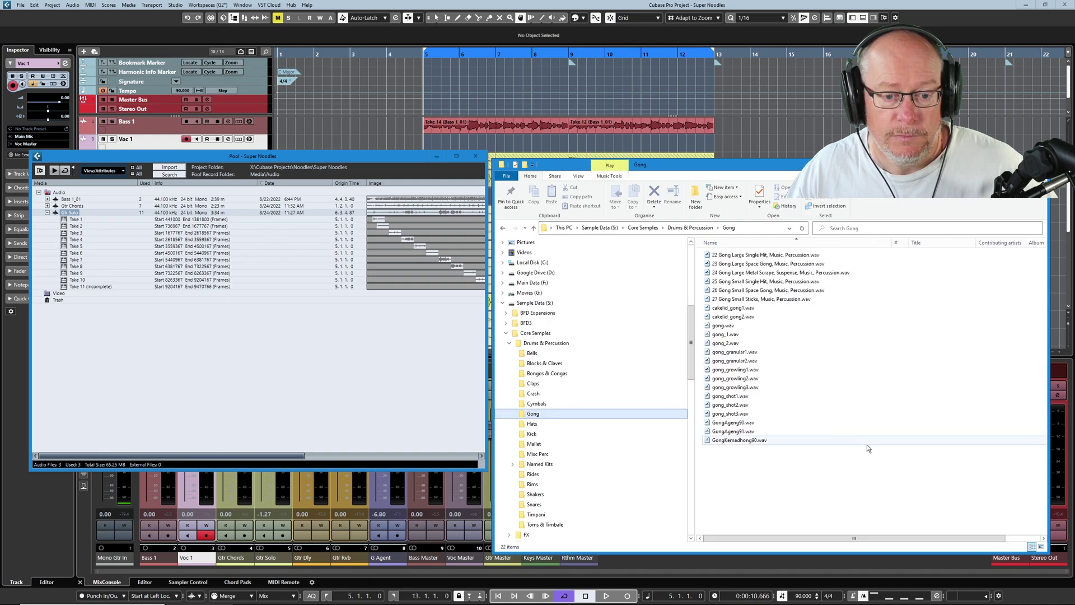
click(731, 397)
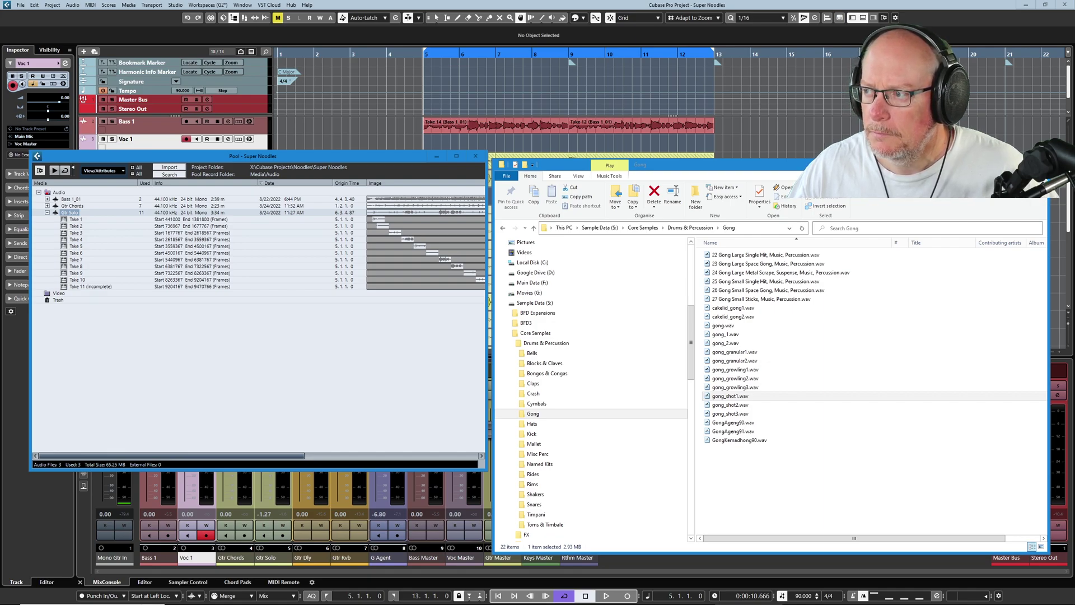
- Copy gong_shot1.wav into the Super Noodles Audio folder and view its six files
click(729, 396)
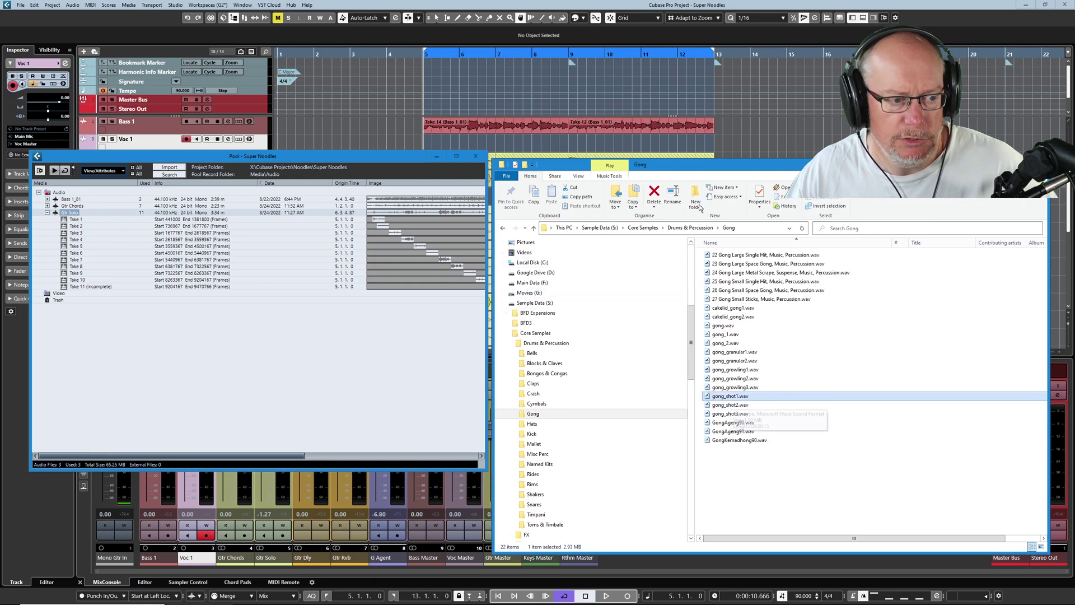
scroll(522, 454, down, 10)
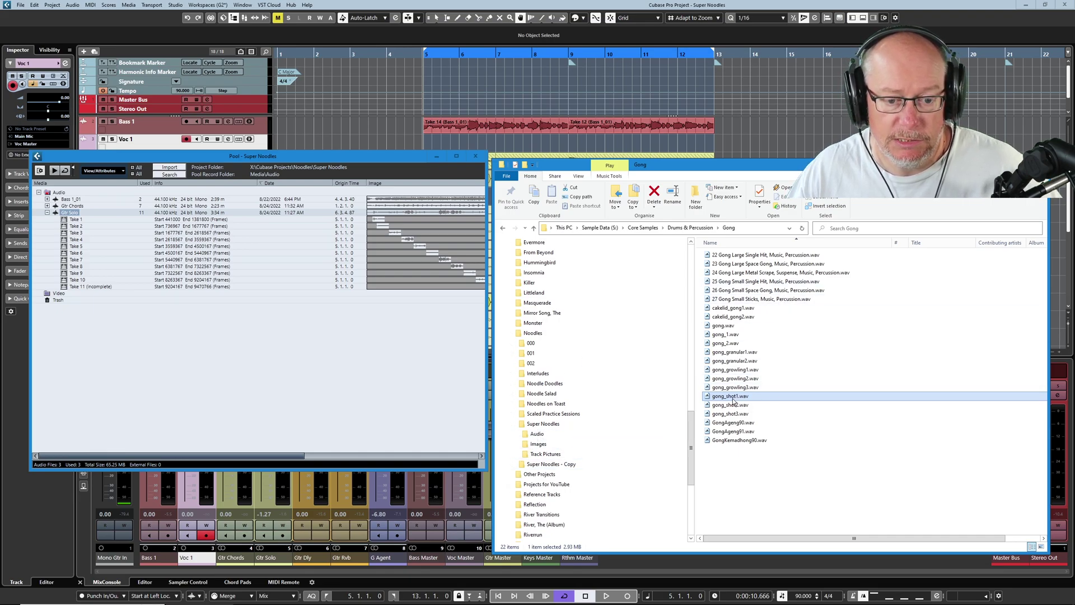
drag(733, 400, 539, 439)
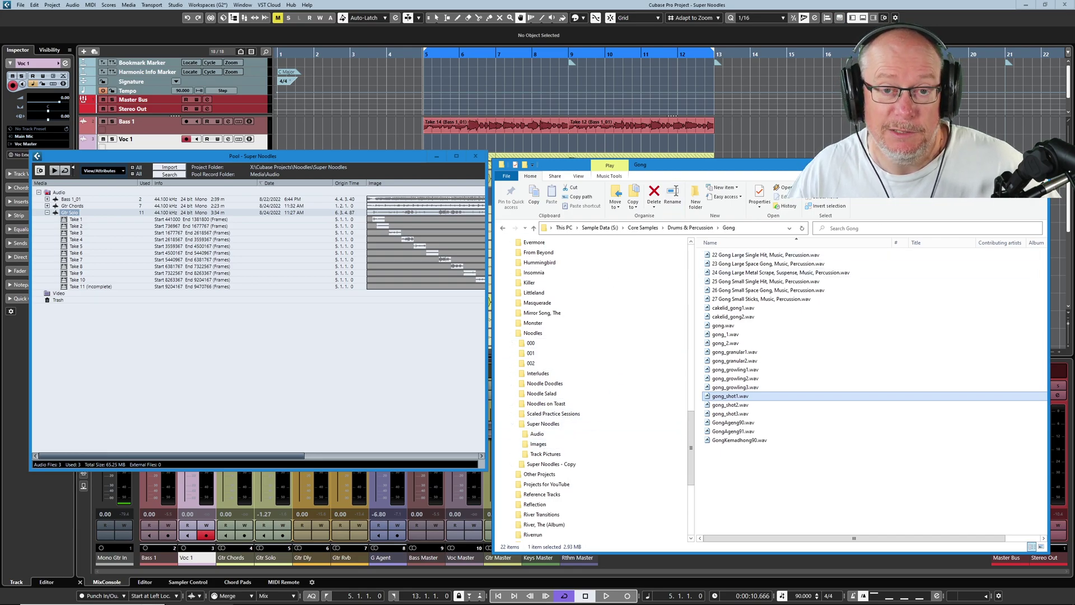
click(537, 433)
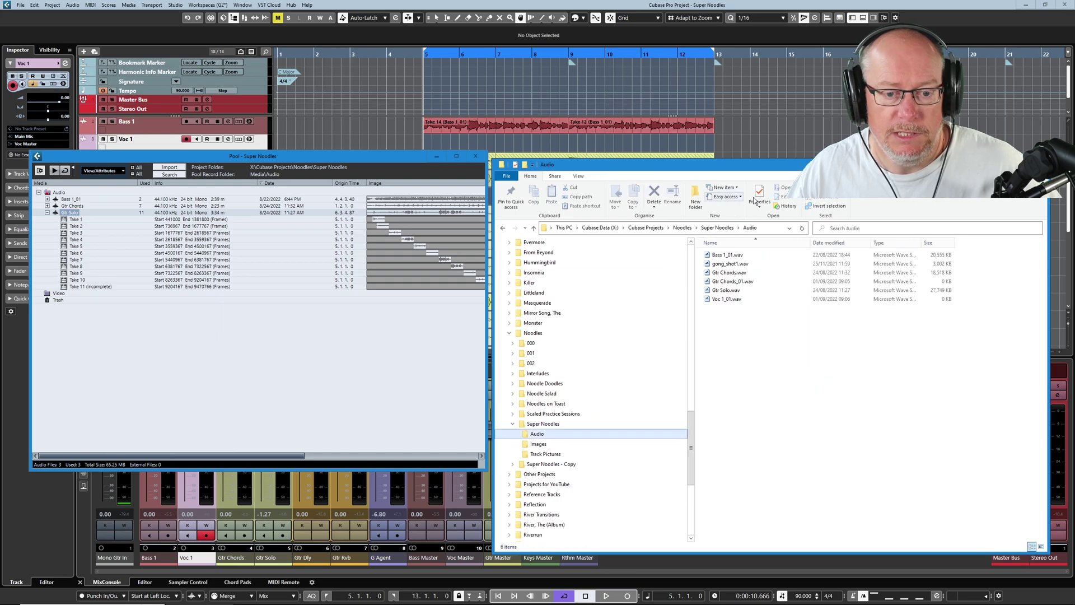
- Import gong_shot1.wav into the Pool and drag gong_shot1-01 onto a new track
click(170, 168)
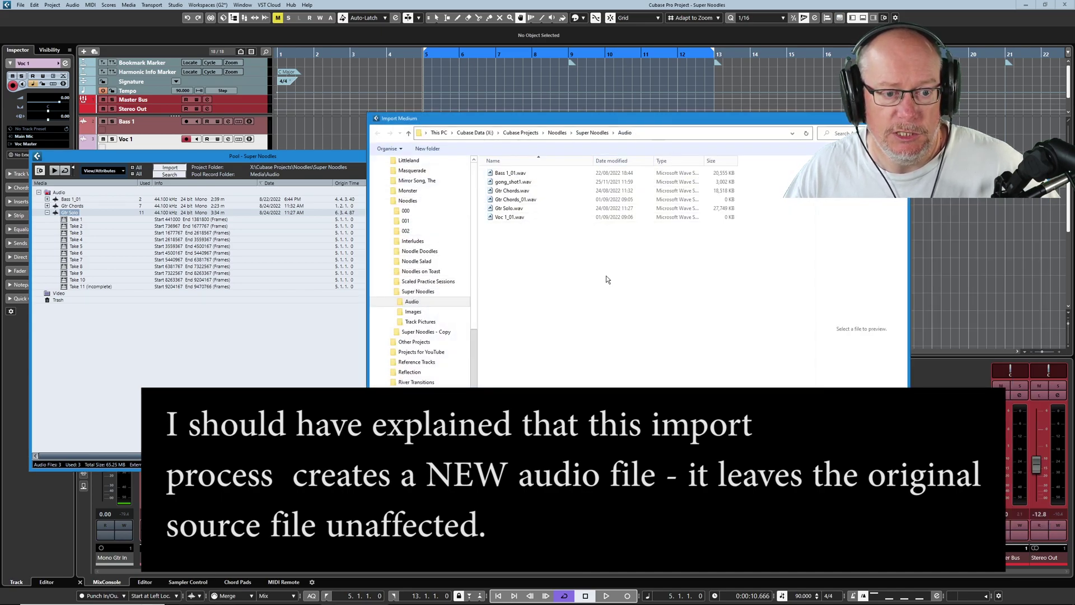
double_click(510, 182)
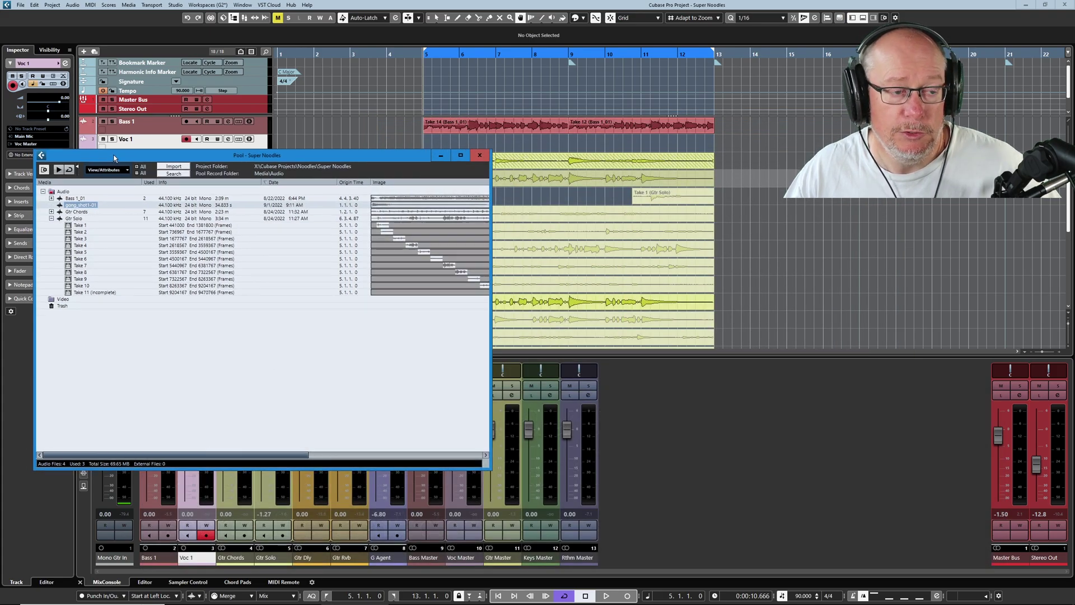
drag(110, 159, 620, 245)
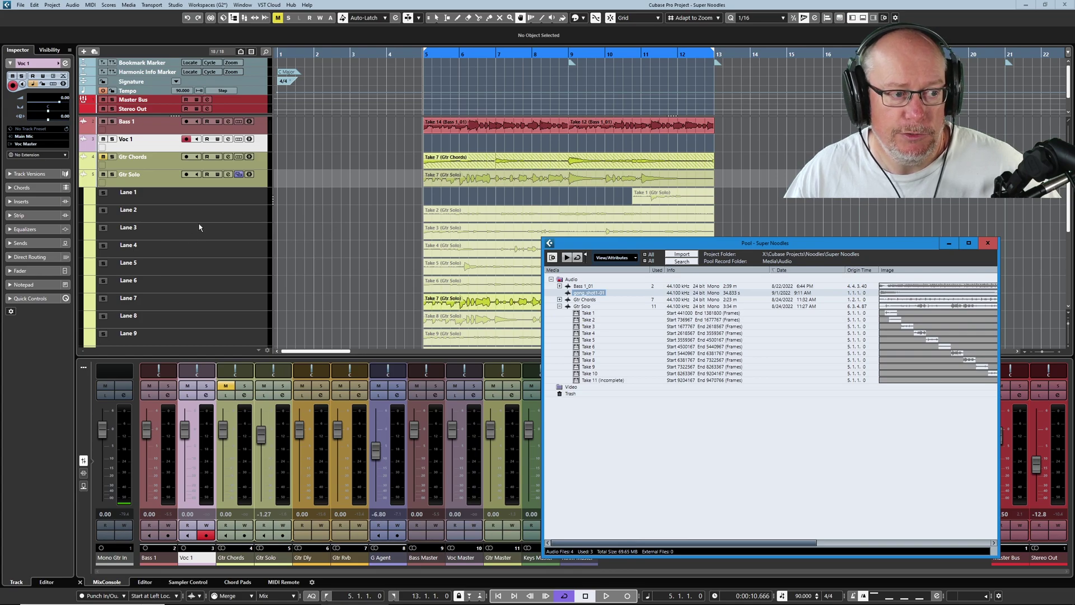
scroll(199, 227, down, 5)
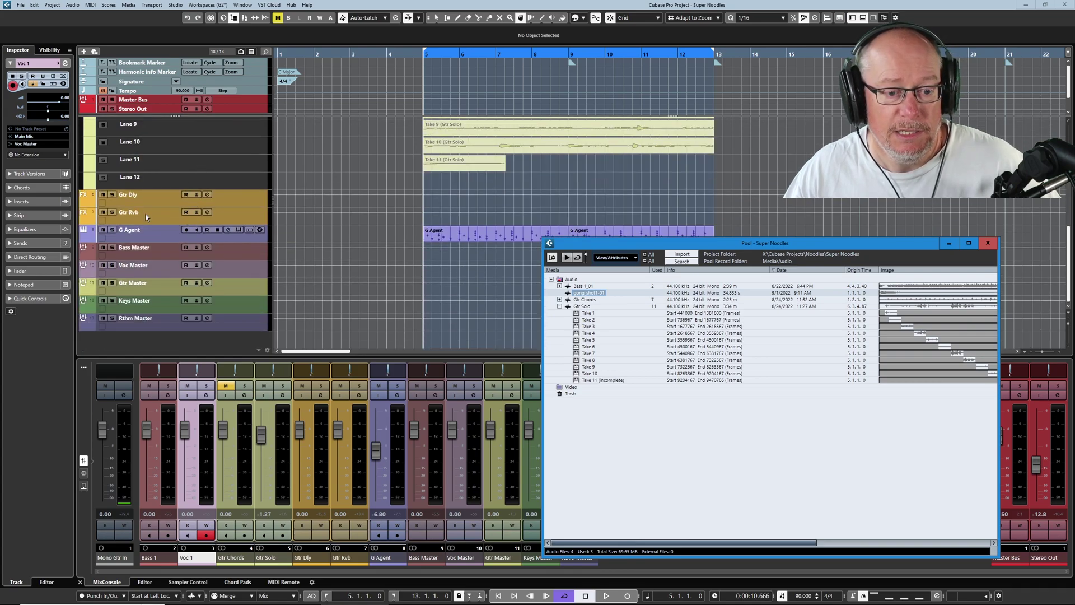
drag(594, 296, 426, 337)
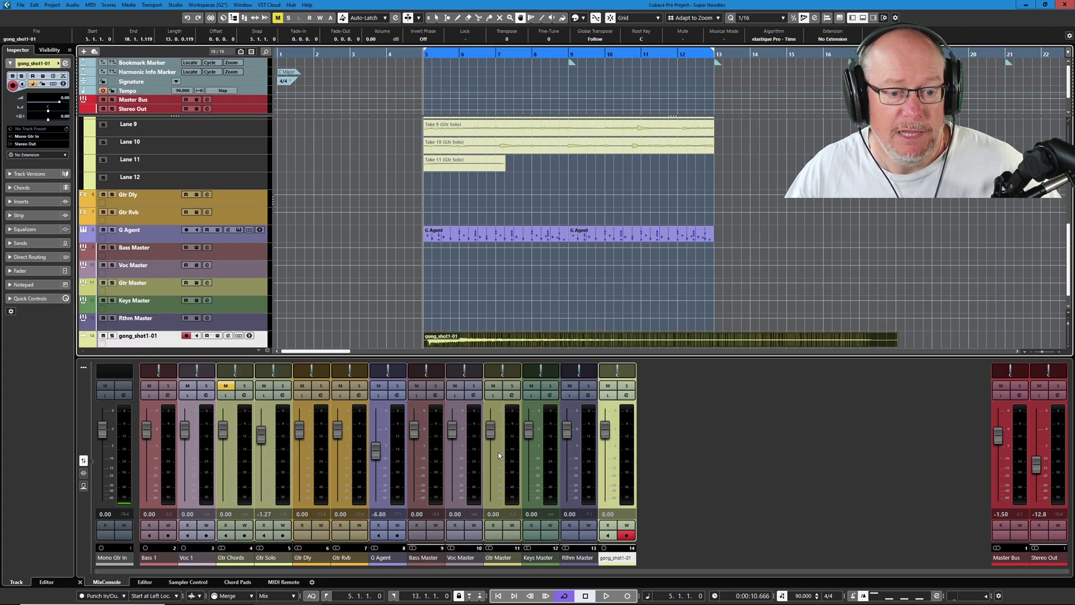
- Erase the placed gong event and reinsert gong_shot1-01 at the left locator, bar 5
key(5)
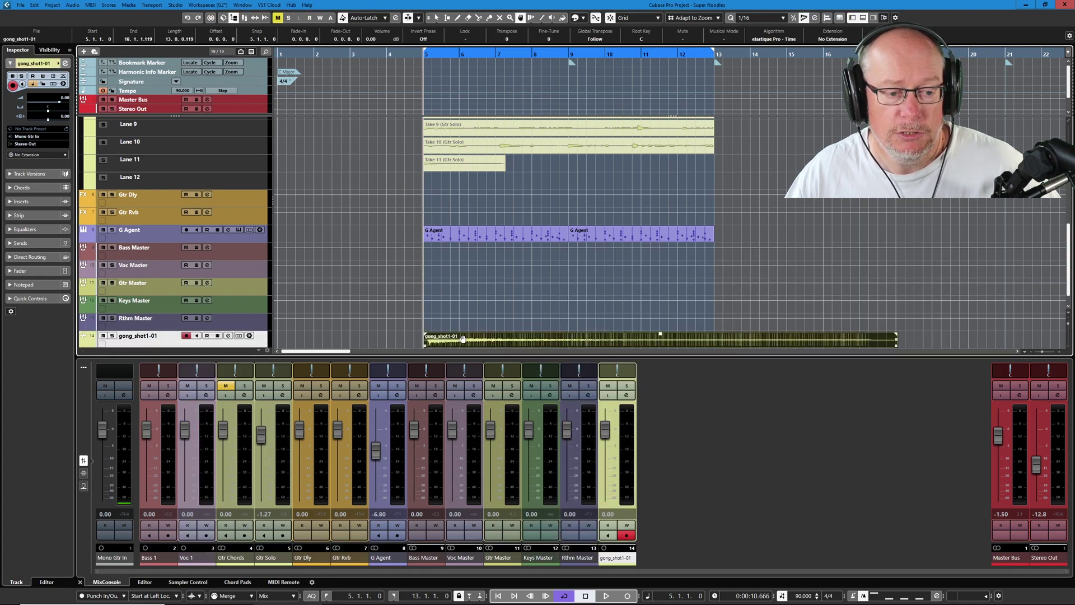
click(460, 336)
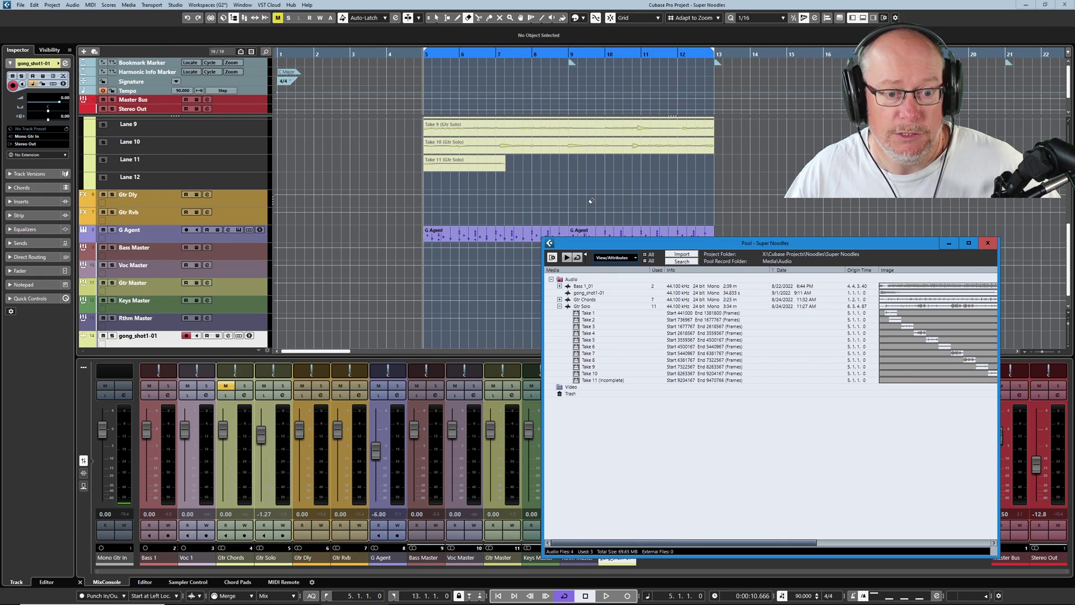
right_click(592, 295)
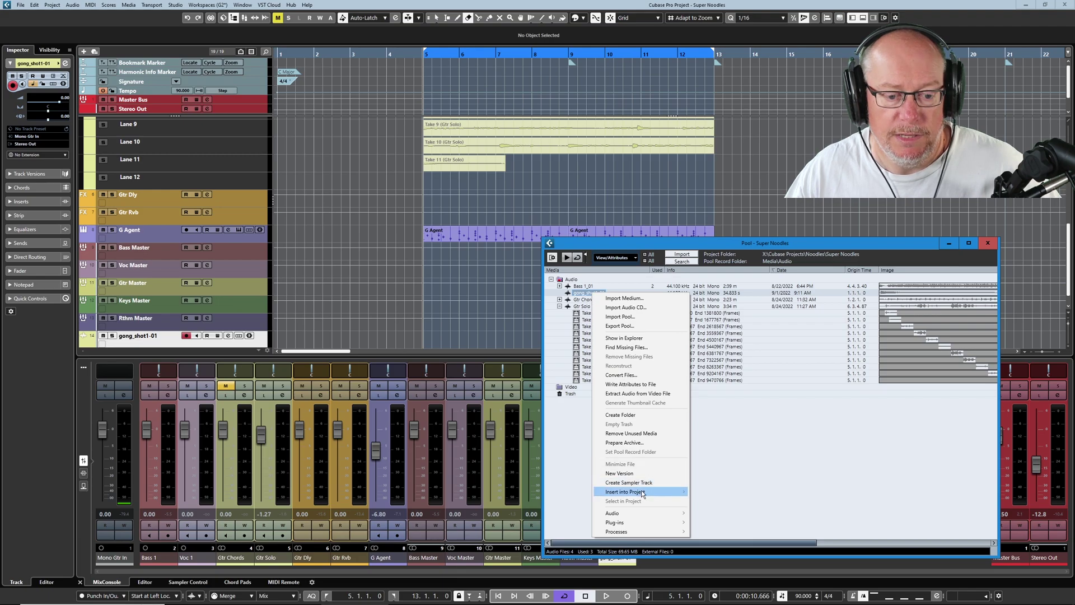
mouse_move(642, 492)
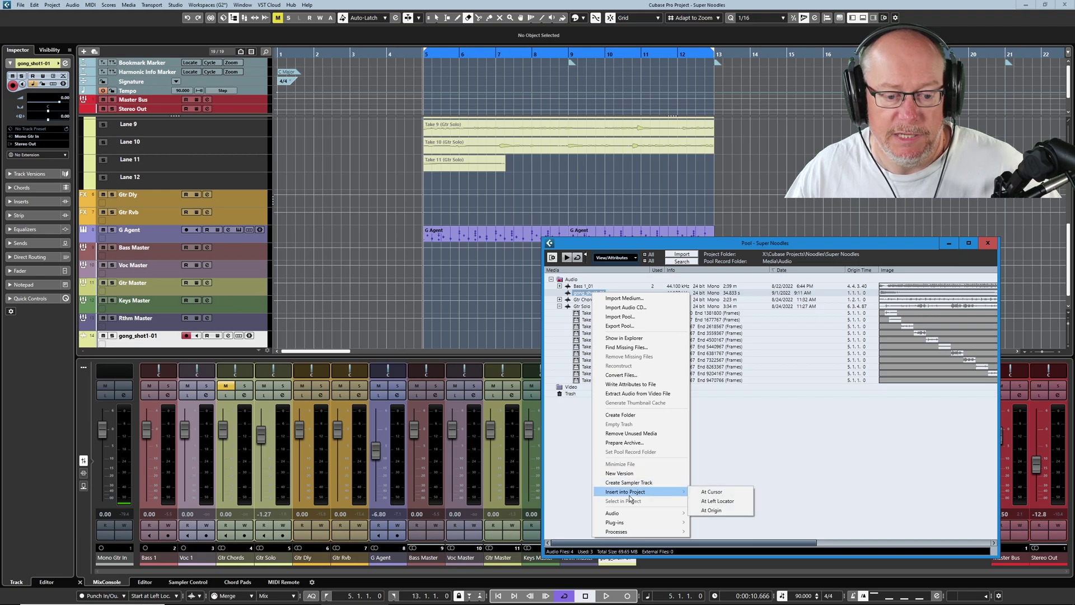
click(715, 502)
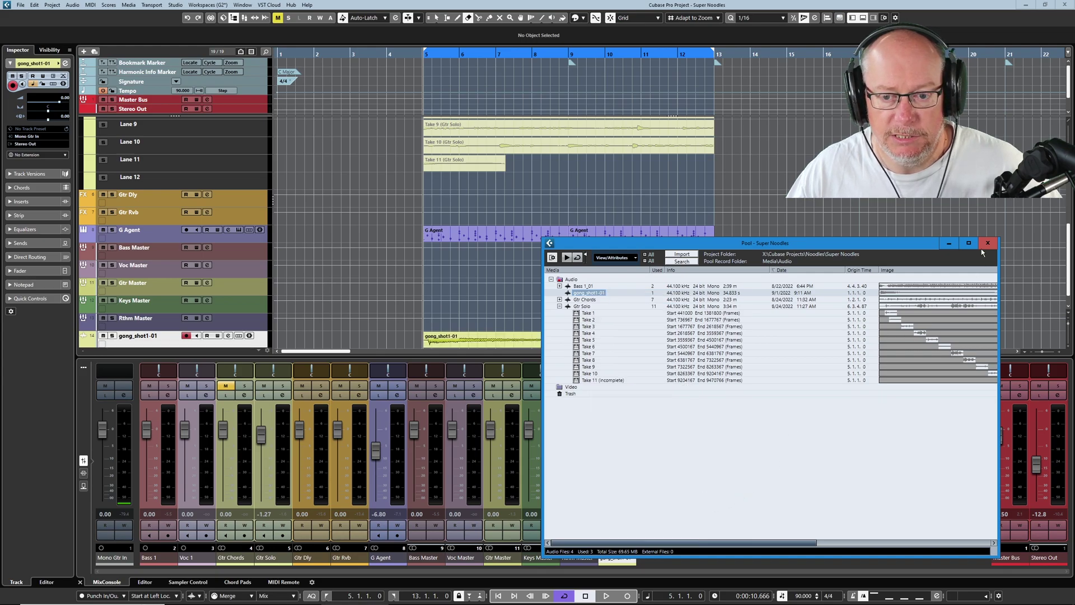
- Close the Pool and move the gong_shot1-01 track up beneath the Gtr Solo lanes
click(988, 243)
scroll(168, 252, down, 1)
click(156, 319)
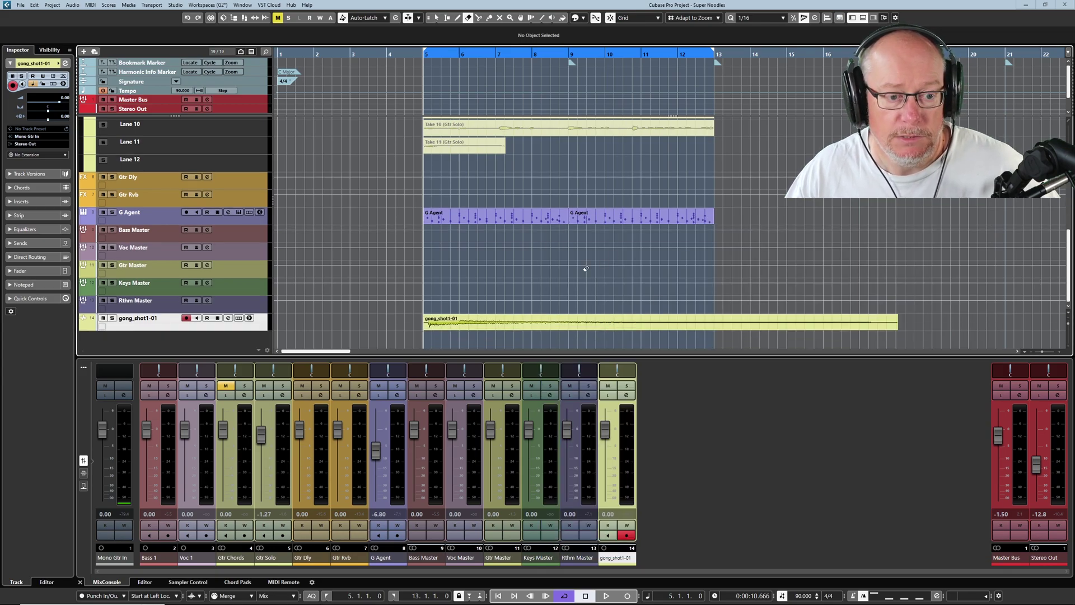
drag(156, 322, 142, 175)
scroll(184, 259, up, 3)
scroll(191, 258, down, 2)
scroll(191, 259, up, 3)
scroll(439, 281, up, 8)
- Shift the gong event slightly earlier to 4.4.3.32, just before bar 5
key(1)
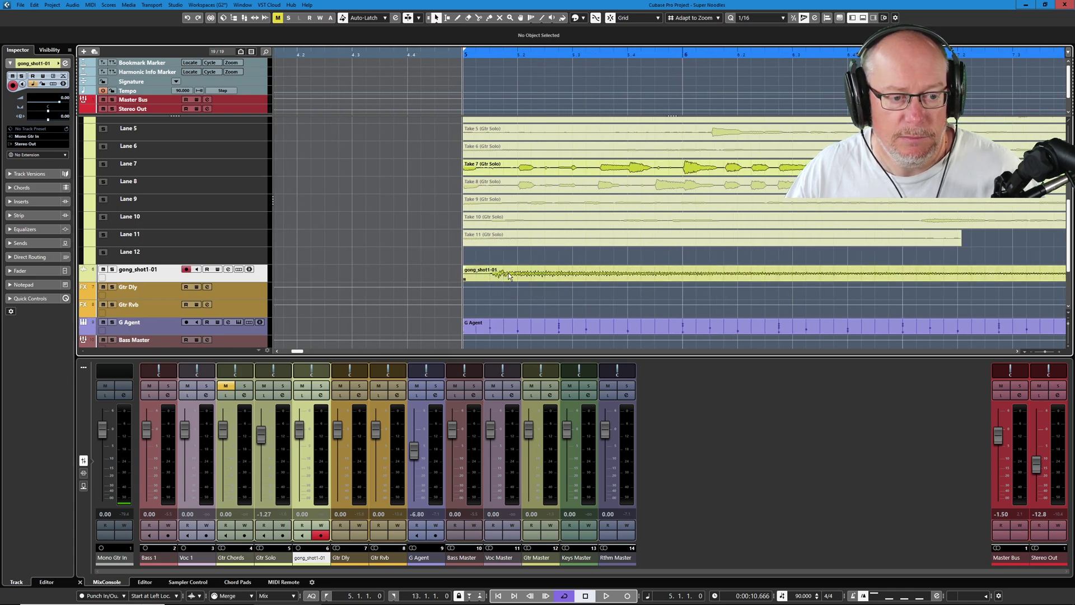
click(509, 275)
key(ctrl+Left)
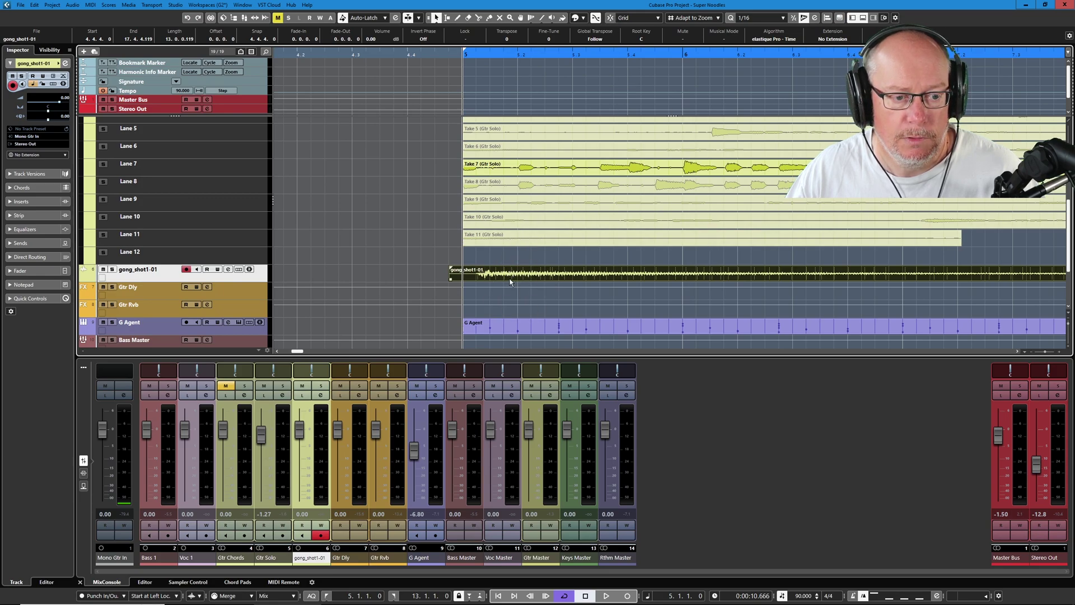
drag(510, 282, 504, 281)
- Play the project from bar 5 to hear the gong, then stop
scroll(180, 277, up, 3)
scroll(180, 277, up, 2)
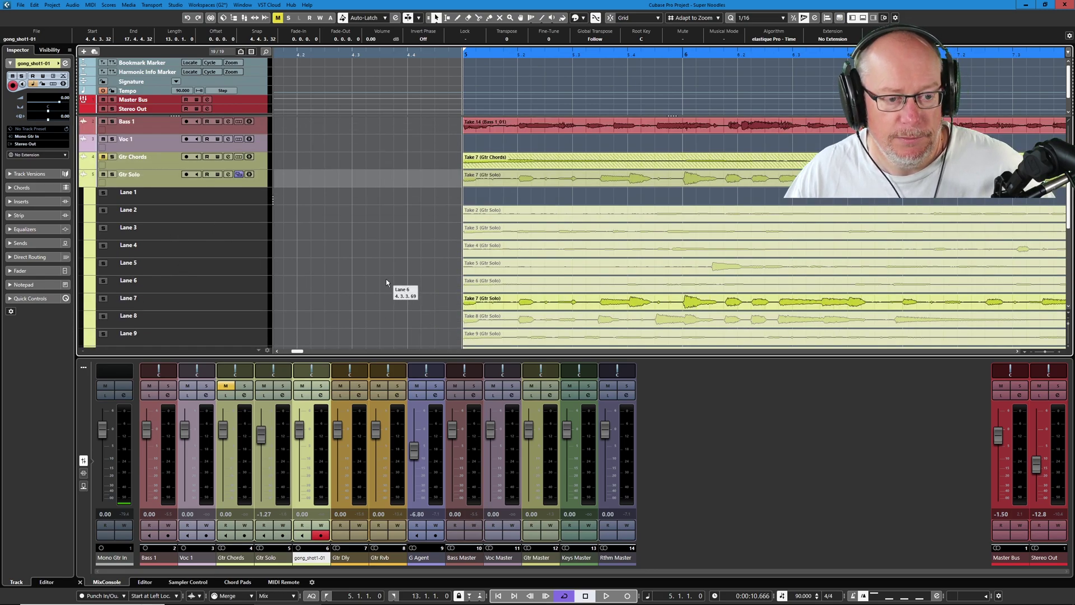
key(space)
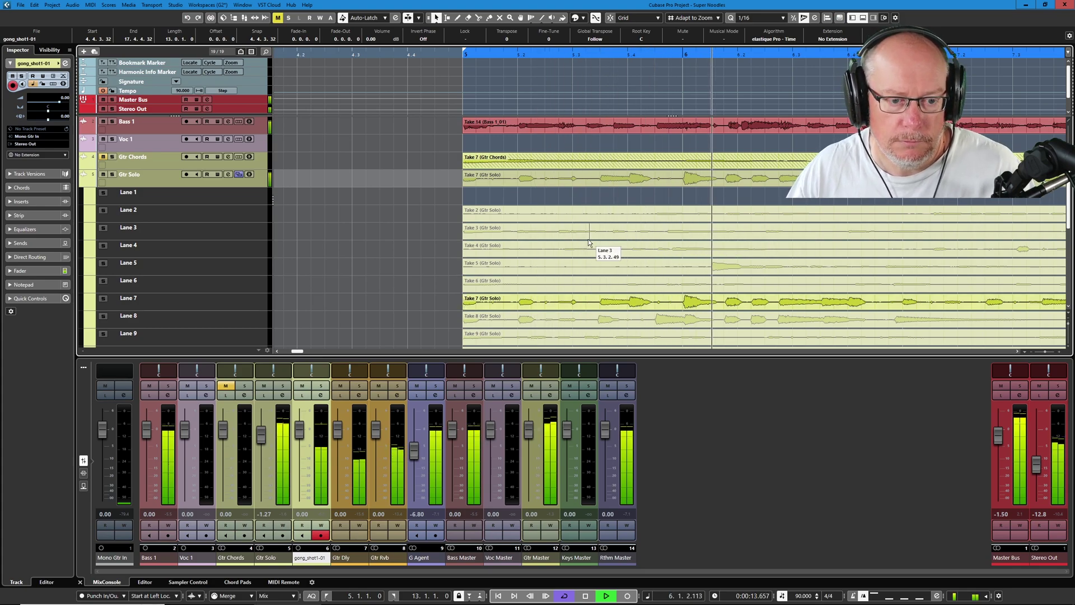
key(space)
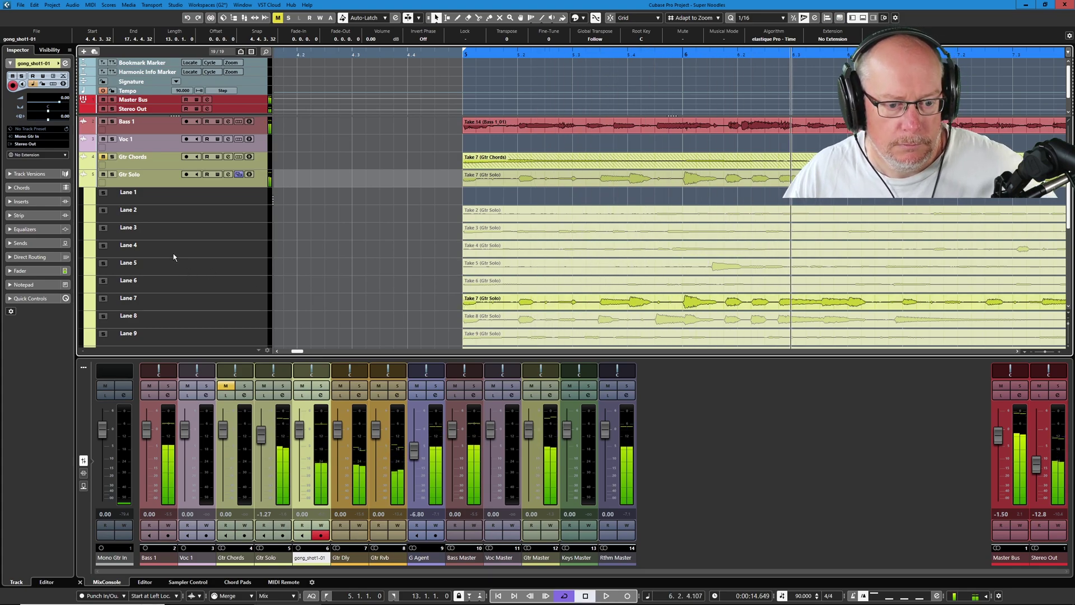
scroll(173, 253, down, 5)
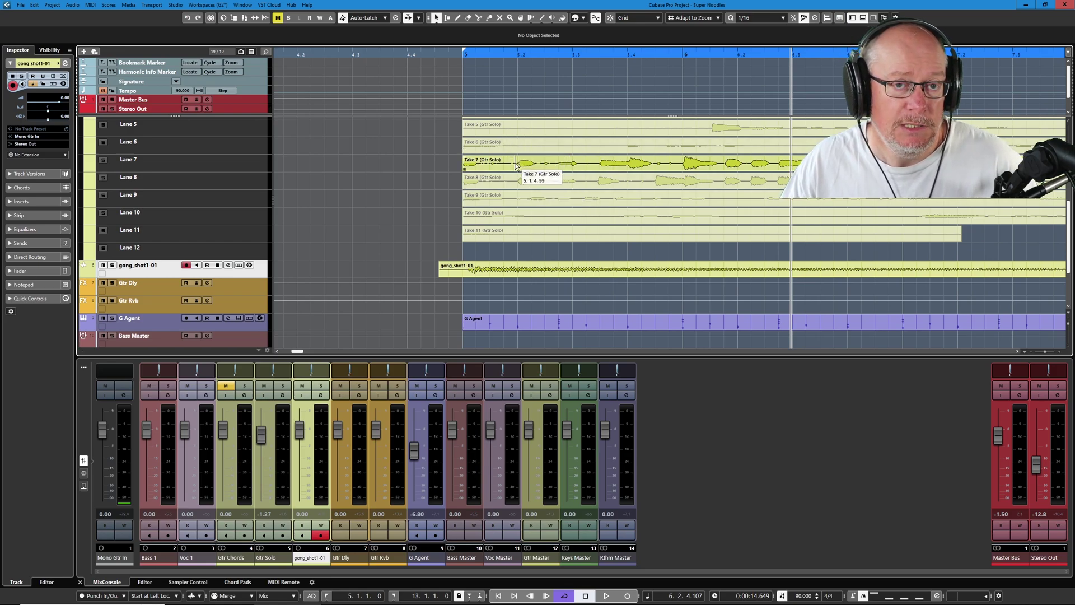
- Locate the selected gong event's clip using Audio > Find Selected in Pool
click(544, 273)
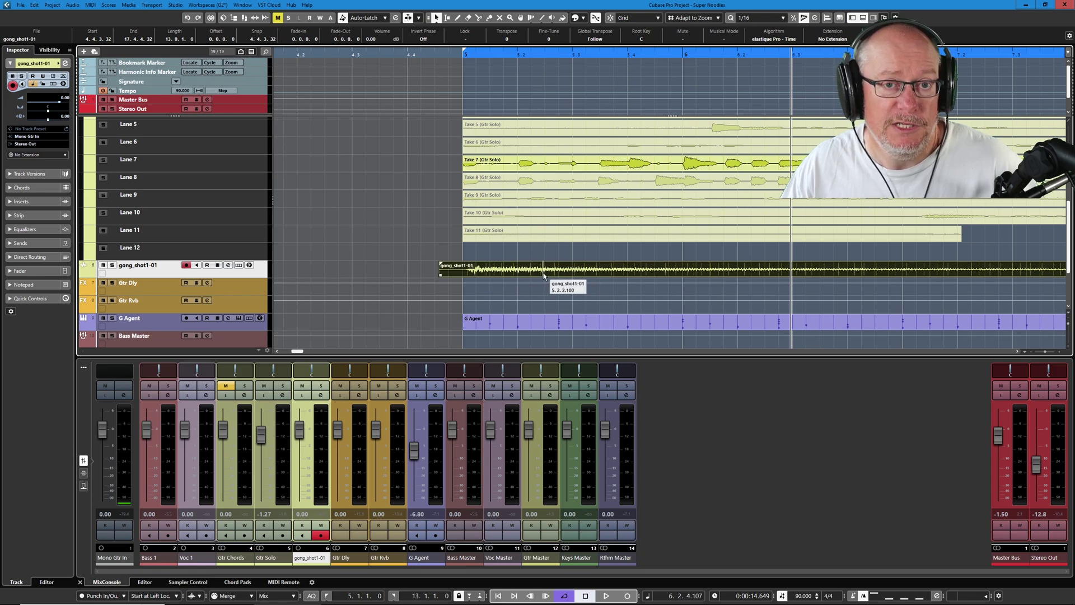
click(72, 5)
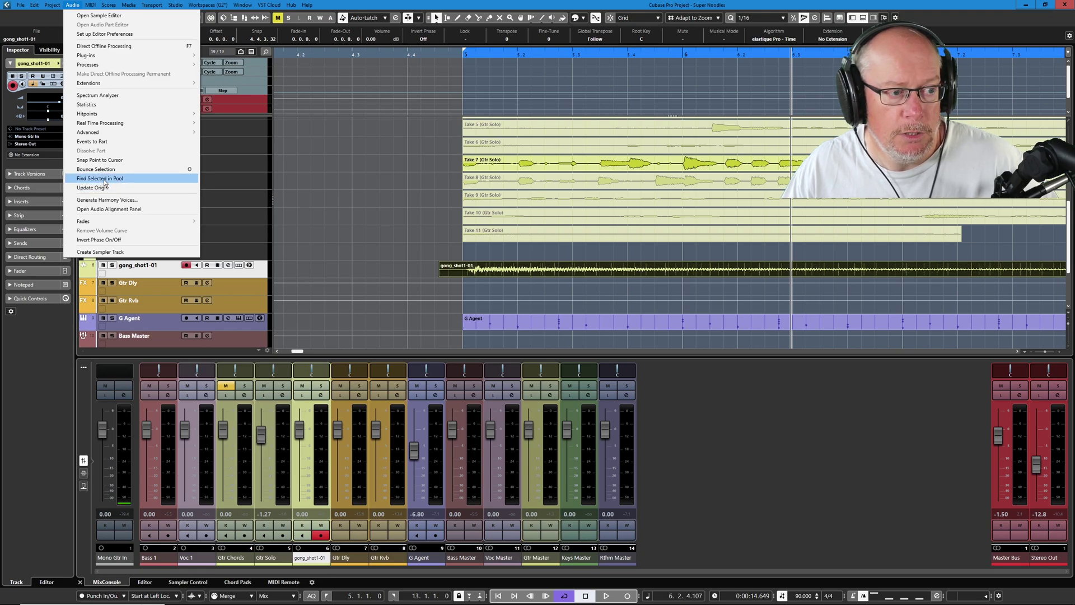
click(104, 179)
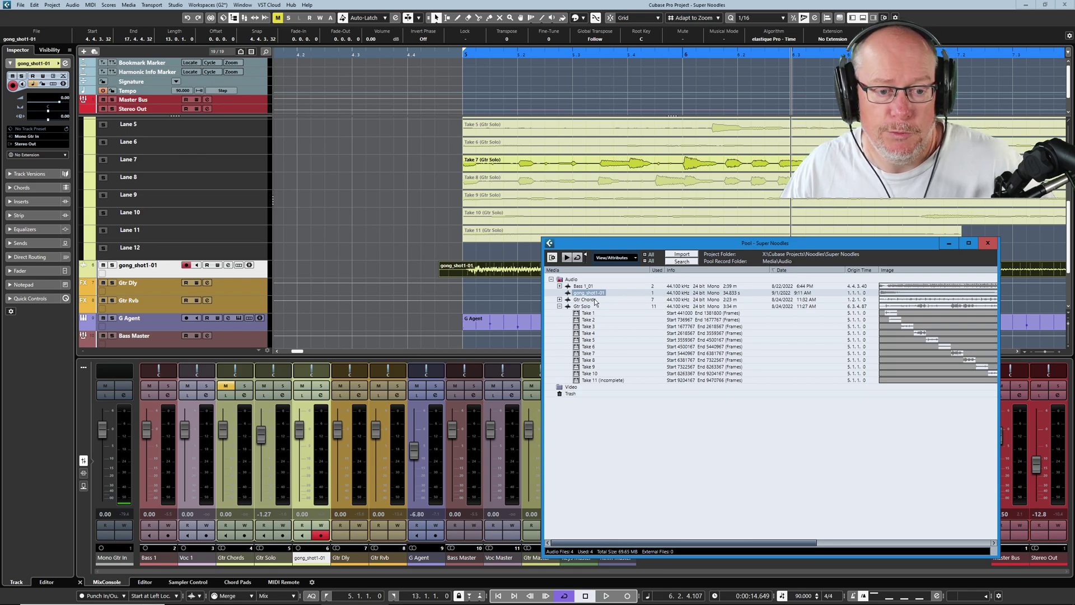
- Reopen the Pool and use Select in Project on the gong_shot1-01 clip
click(388, 211)
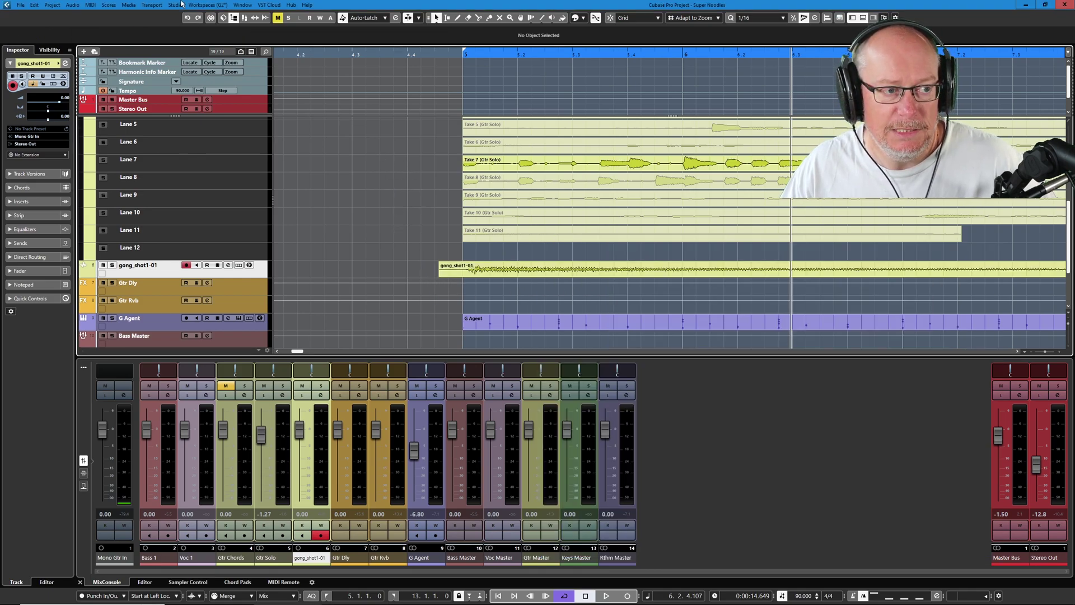
click(233, 18)
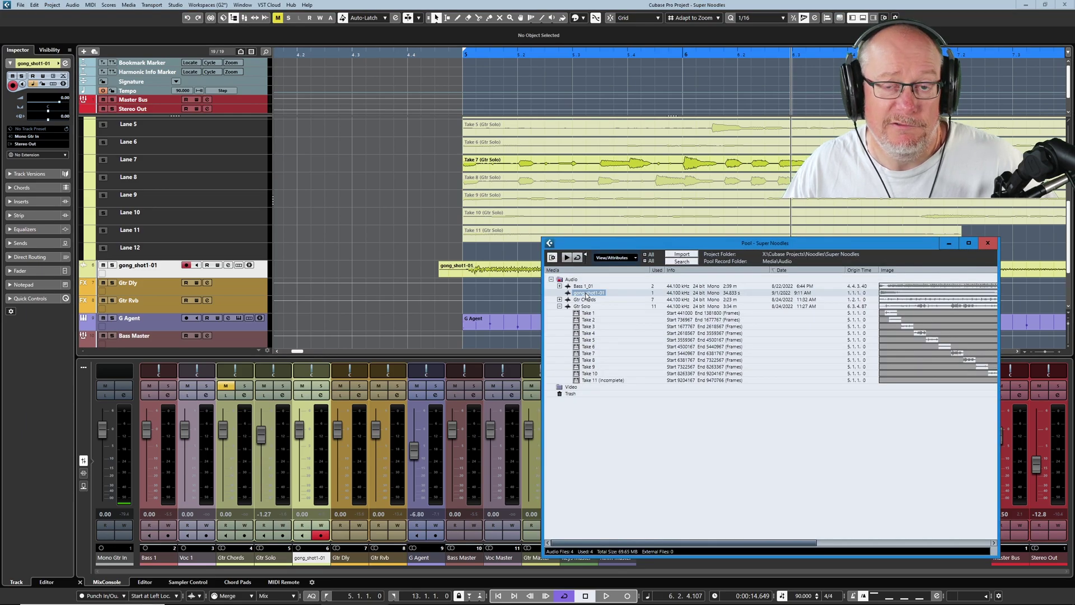
right_click(587, 297)
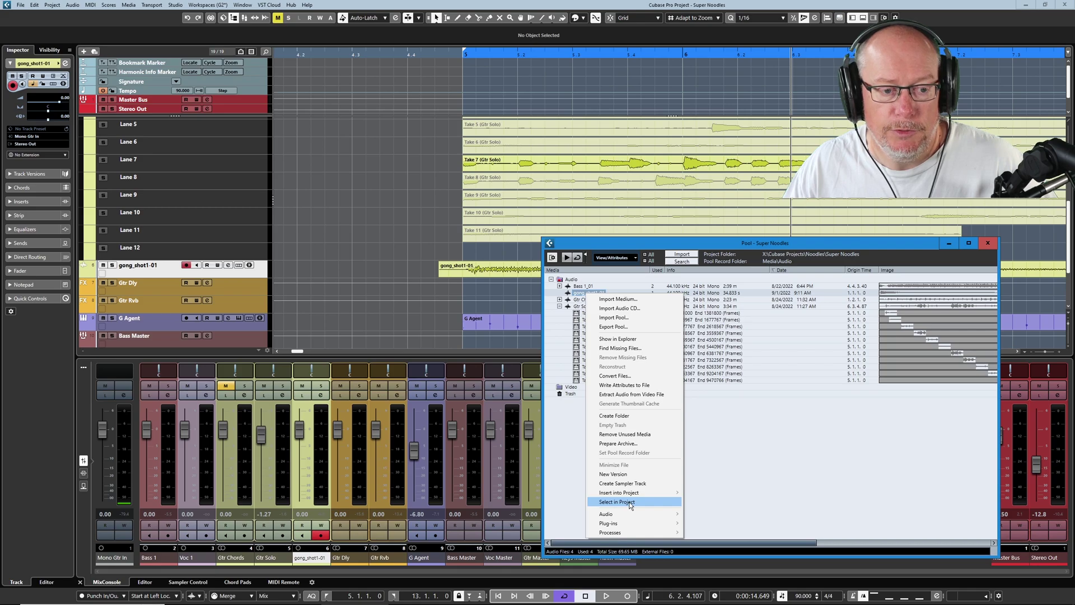
click(616, 501)
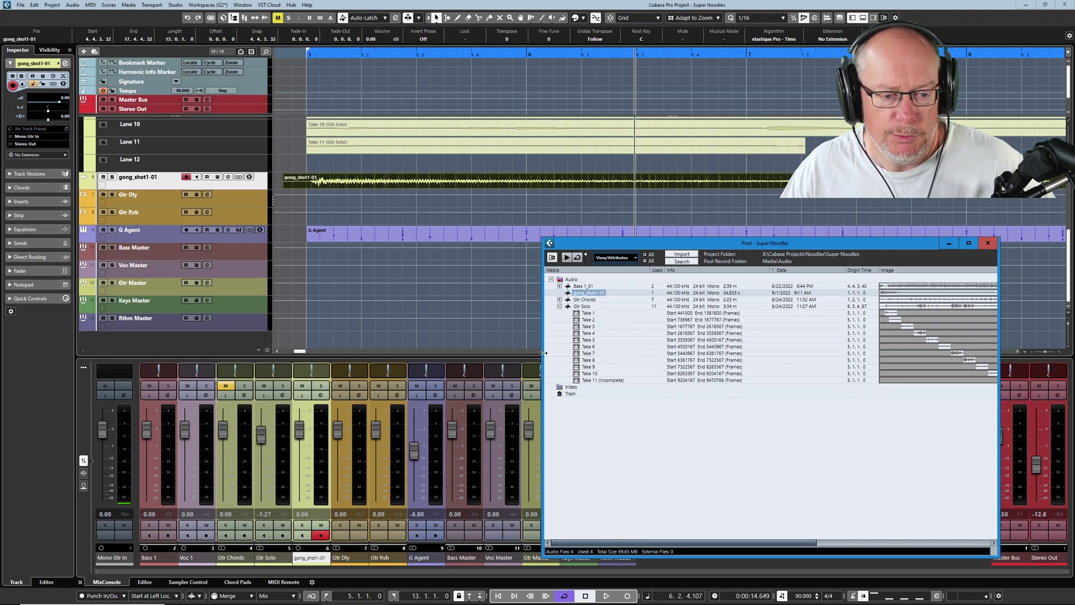
- Widen the Pool window and set its View/Attributes option to Show All
drag(544, 353, 111, 333)
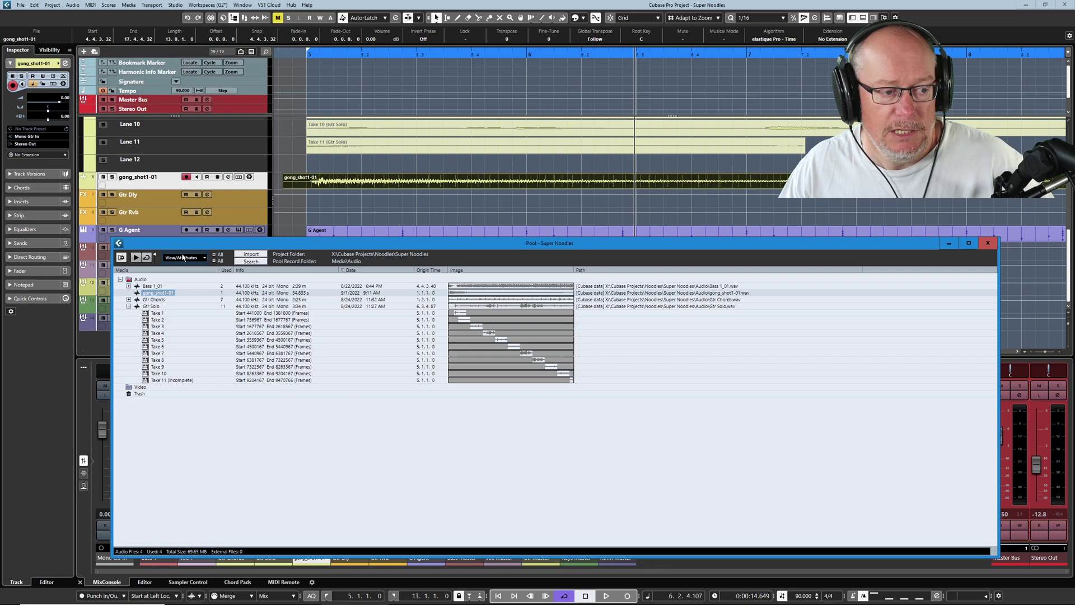
click(205, 260)
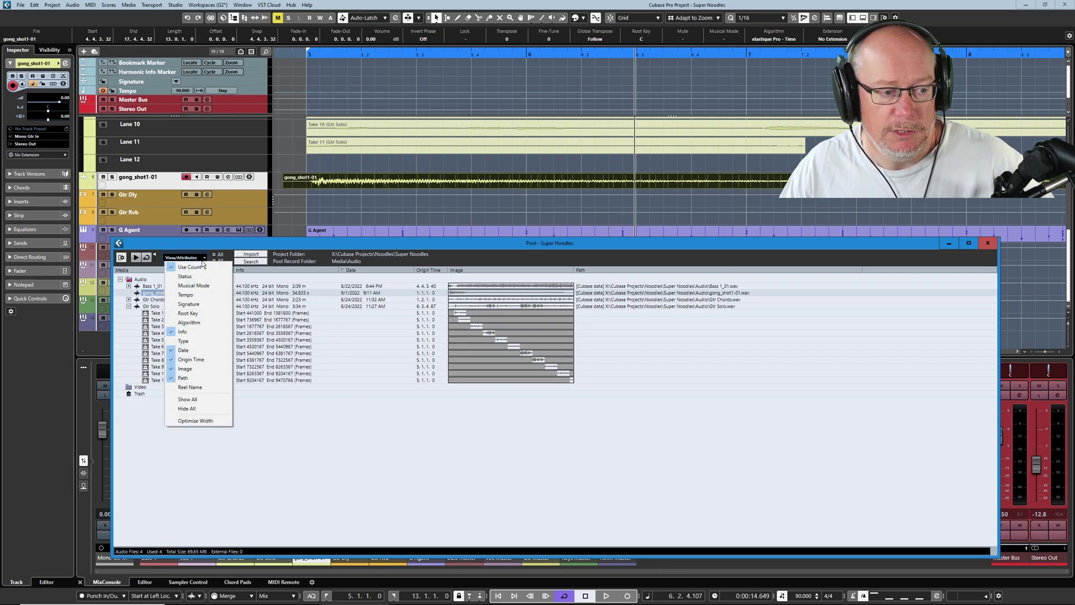
click(192, 400)
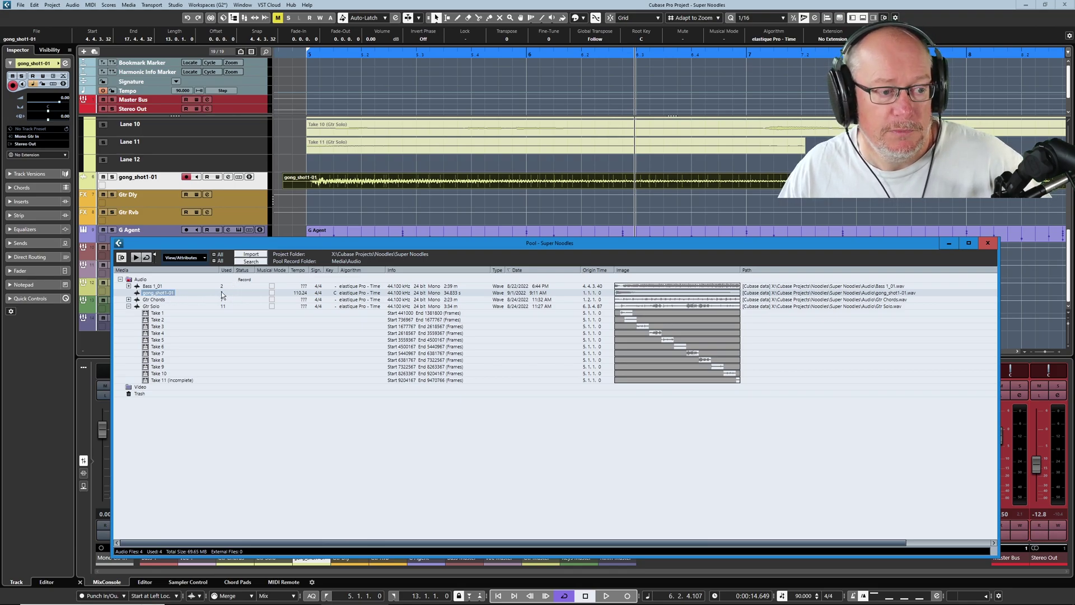
- Erase the gong_shot1-01 event, then drag the clip from the Pool back onto its track
key(ctrl+p)
key(5)
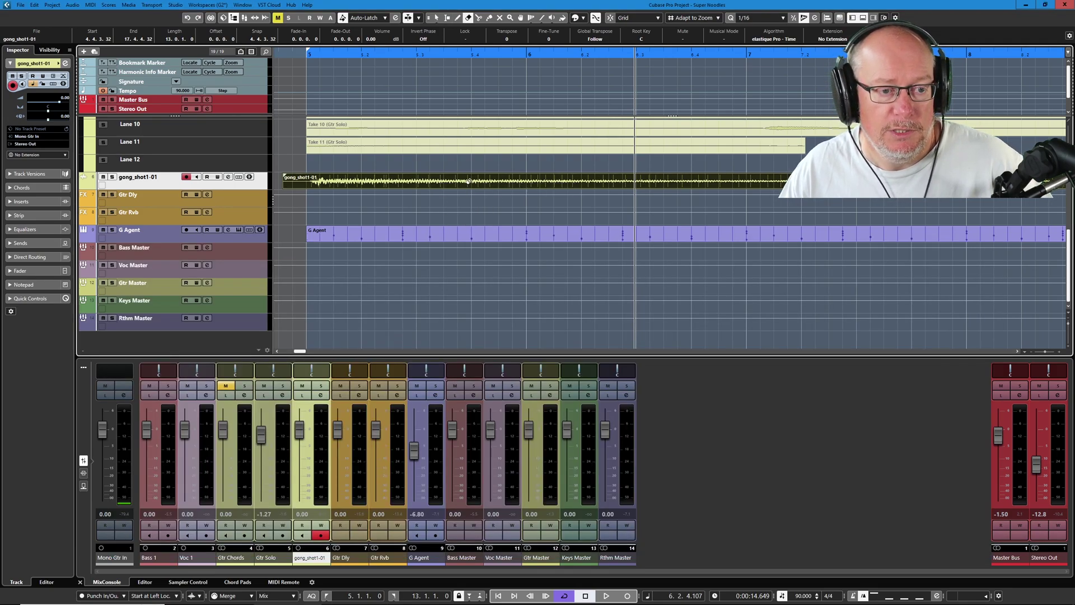
click(468, 178)
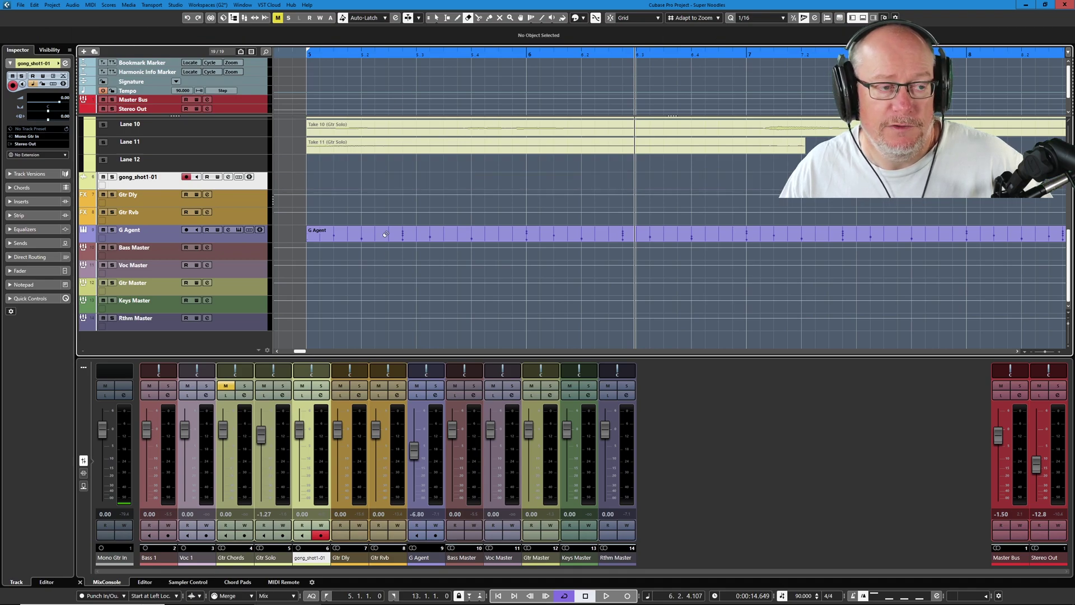
click(234, 18)
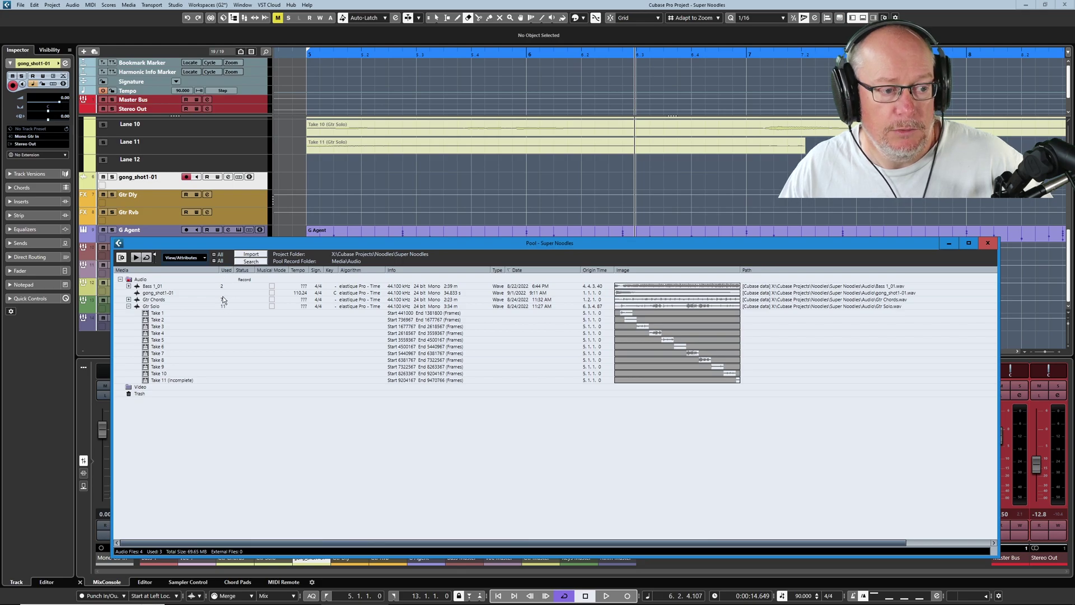
drag(222, 296, 285, 187)
click(234, 18)
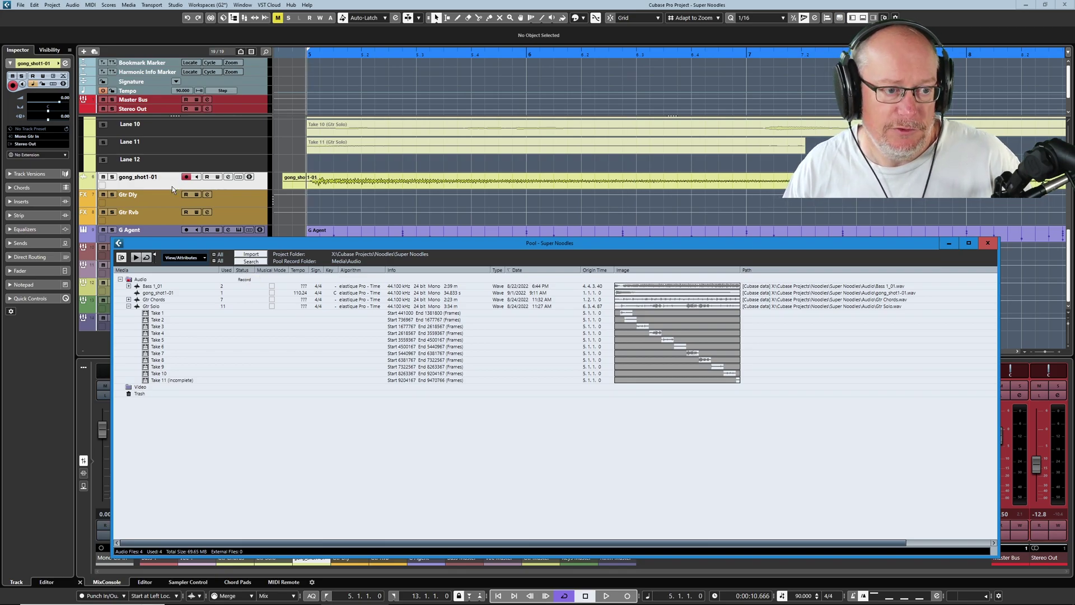
- Record a few seconds of test take on gong_shot1-01, undo it, and reopen the Pool
key(KP_Multiply)
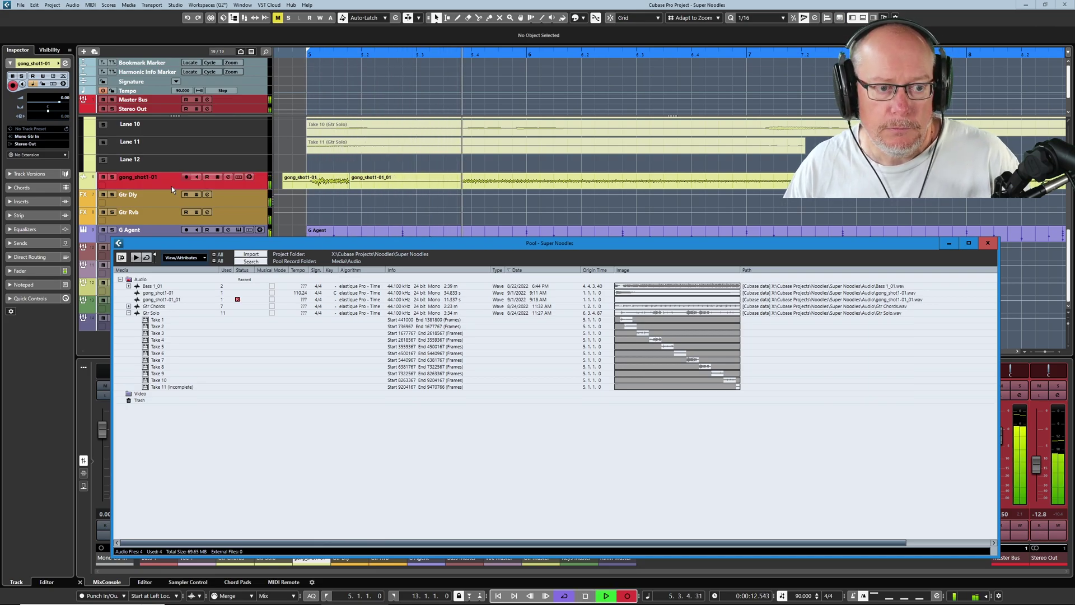
key(space)
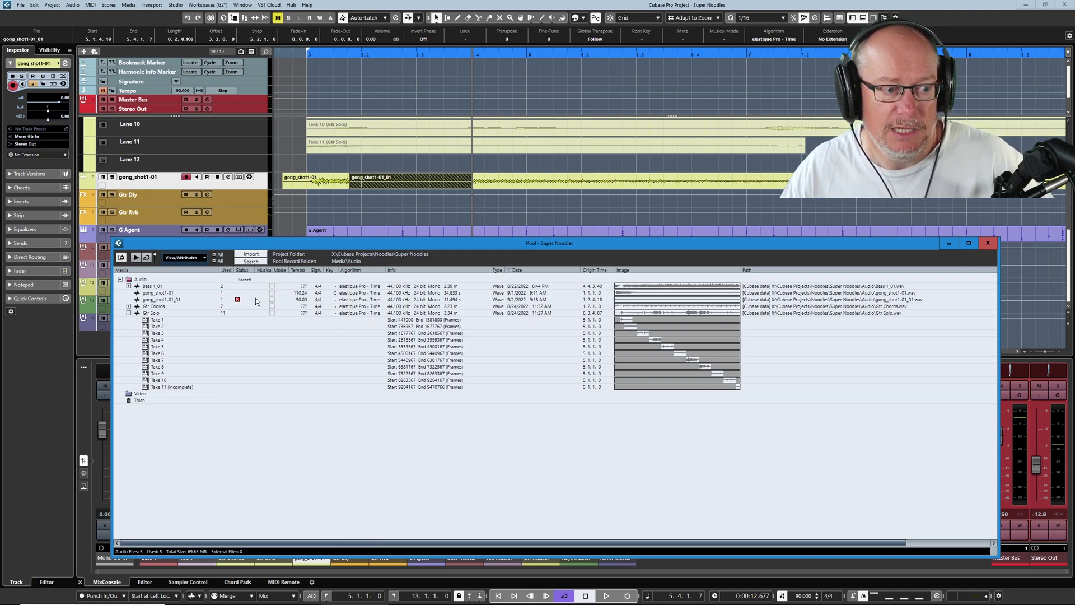
key(ctrl+p)
key(Delete)
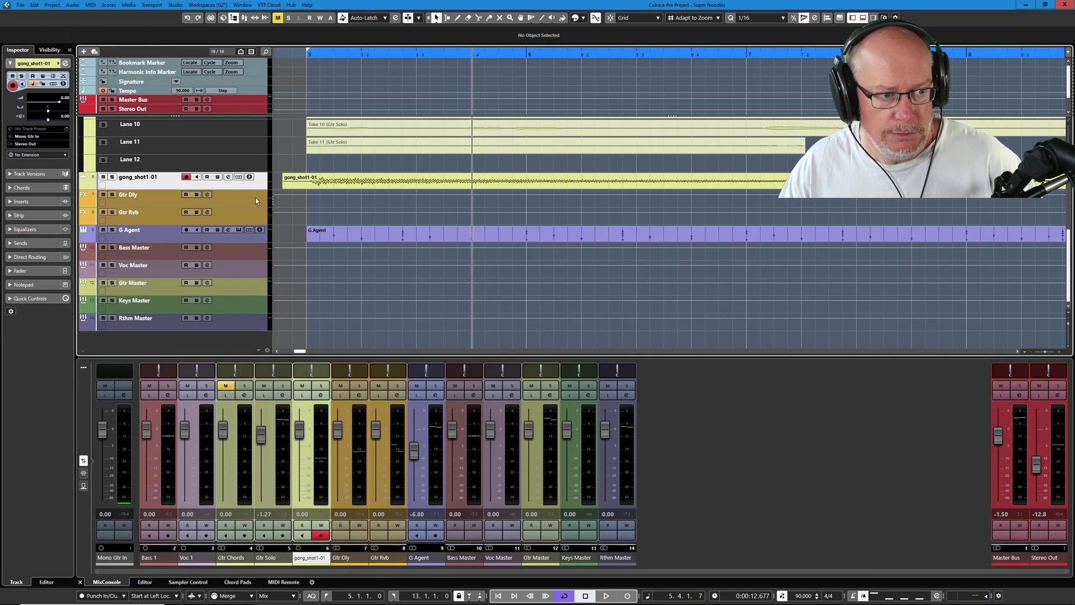
key(ctrl+p)
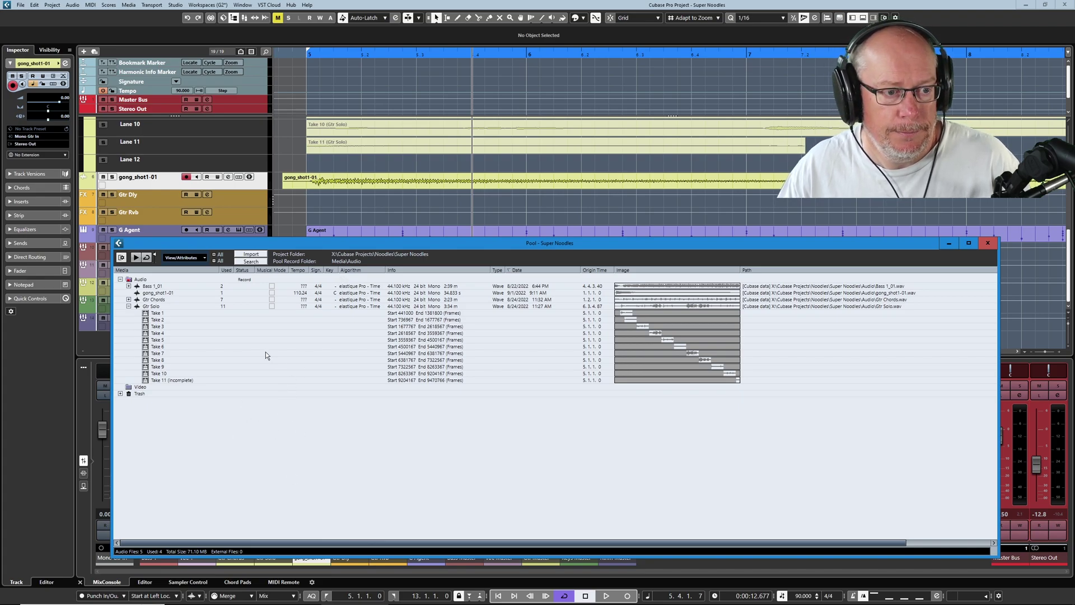
- Hide the Pool's Status, Musical Mode, Tempo and Signature columns
click(183, 258)
click(170, 276)
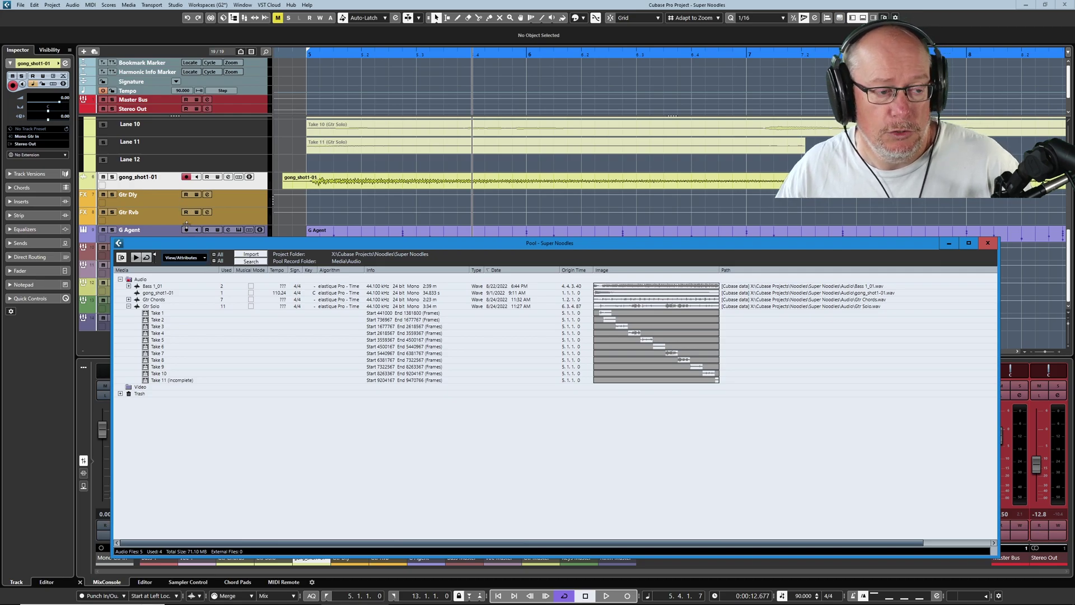
click(204, 258)
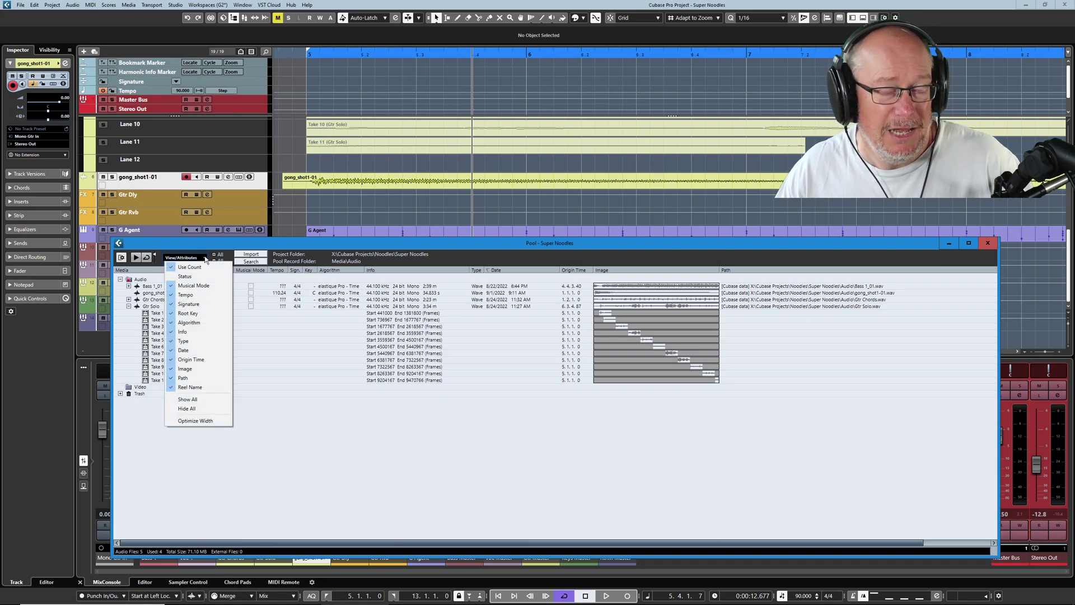
click(170, 287)
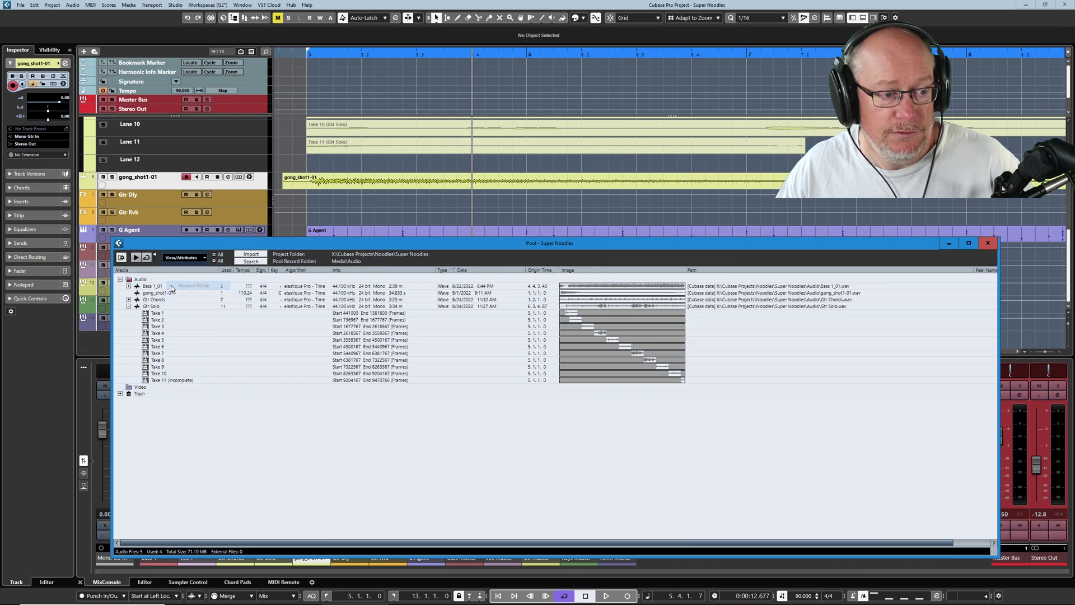
click(204, 260)
click(173, 300)
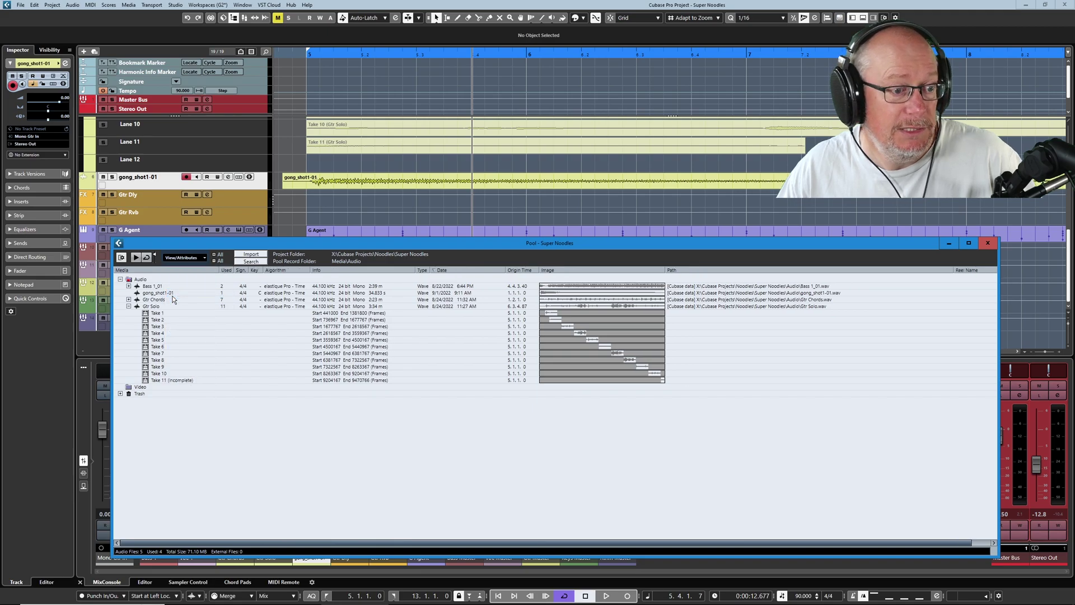
click(205, 259)
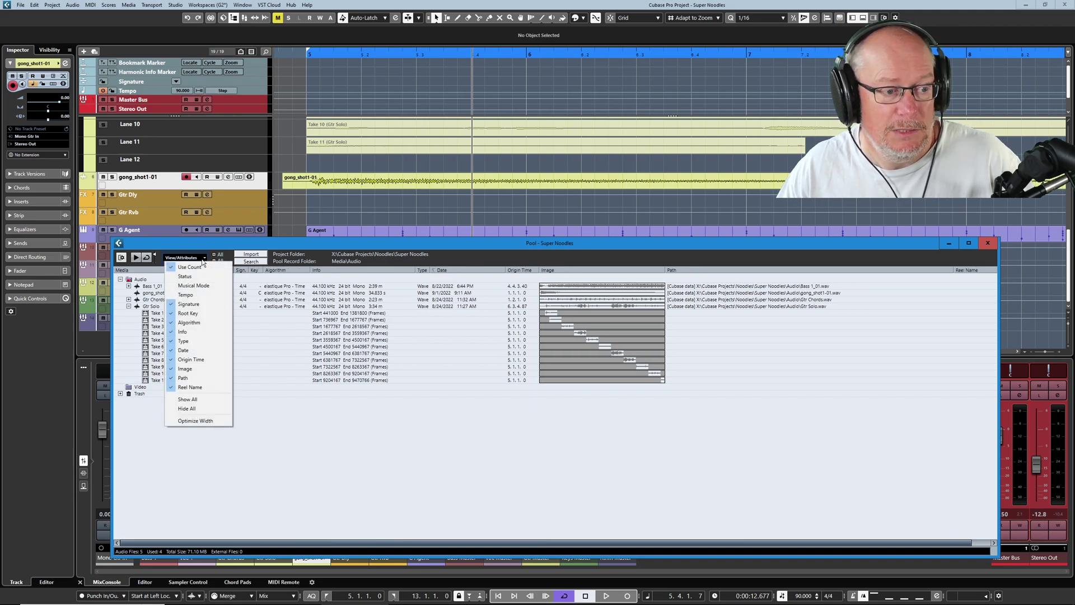
click(171, 304)
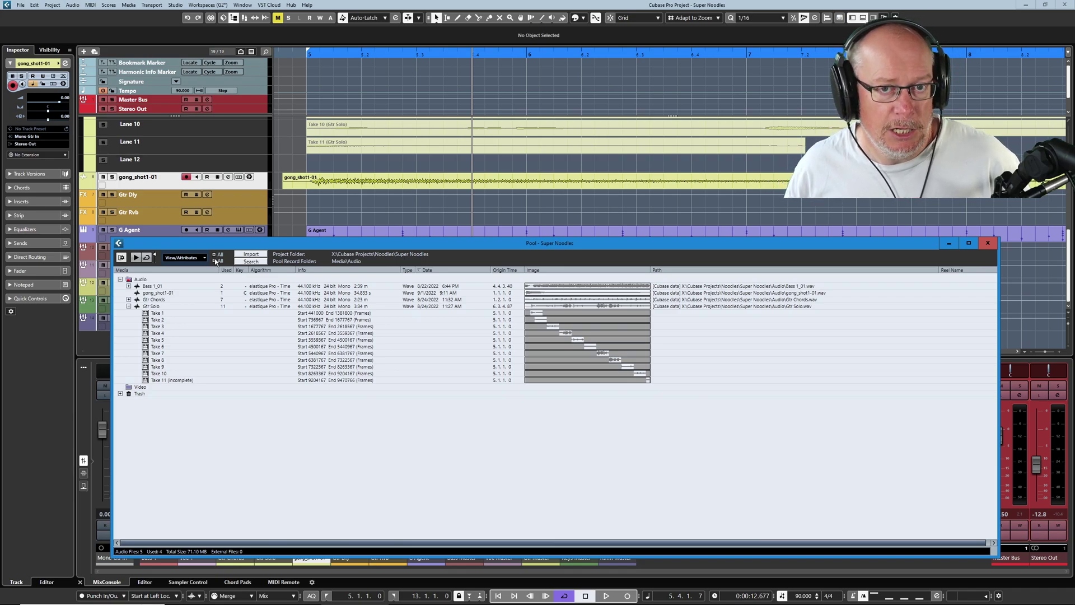
- Hide the Pool's Key, Algorithm, Type and Reel Name columns
click(205, 257)
click(171, 311)
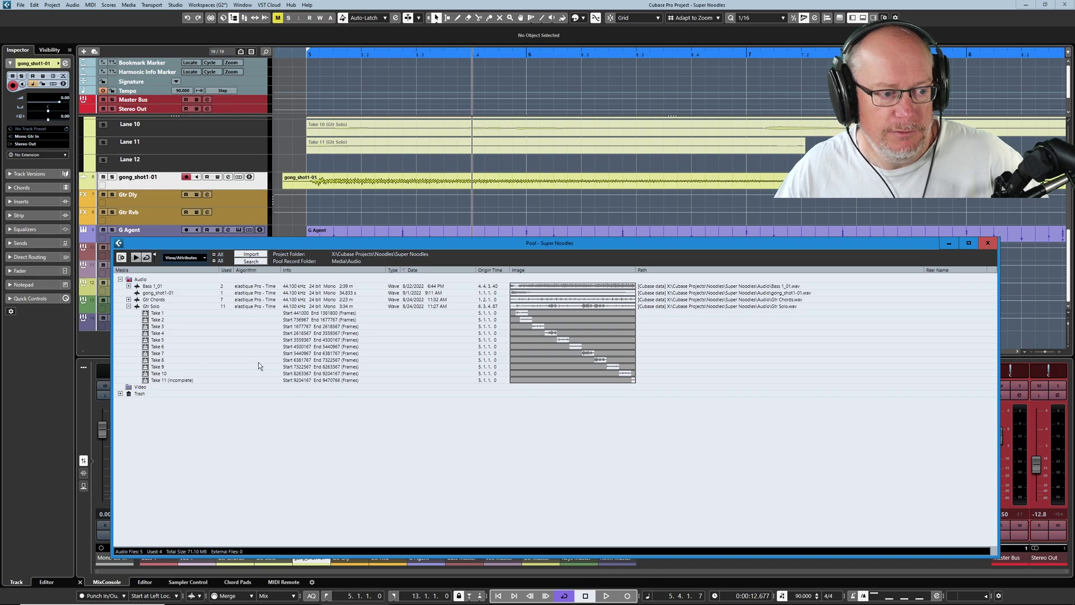
click(206, 259)
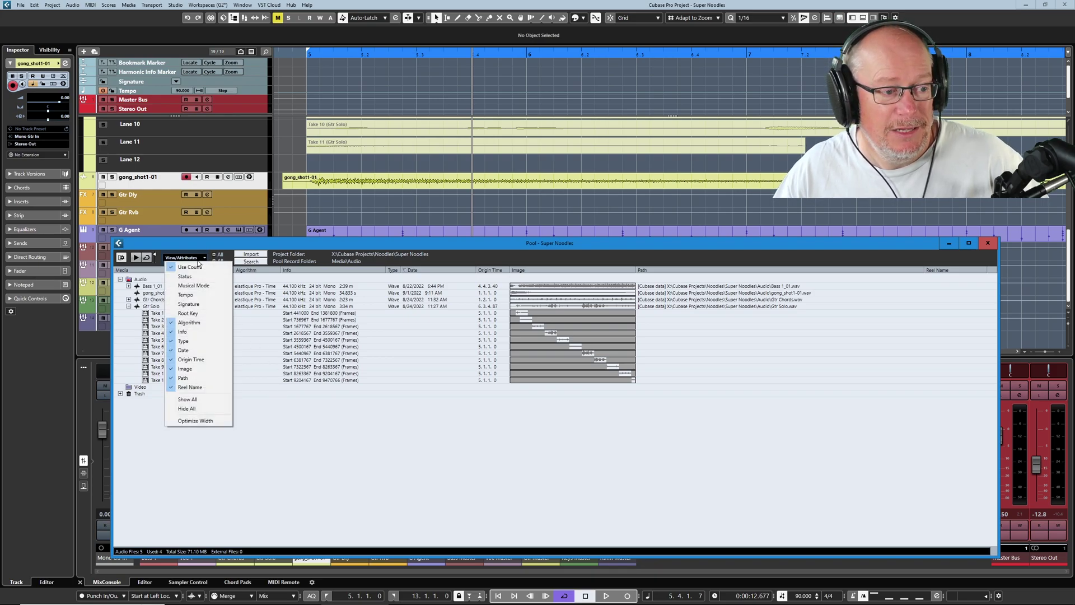
click(173, 325)
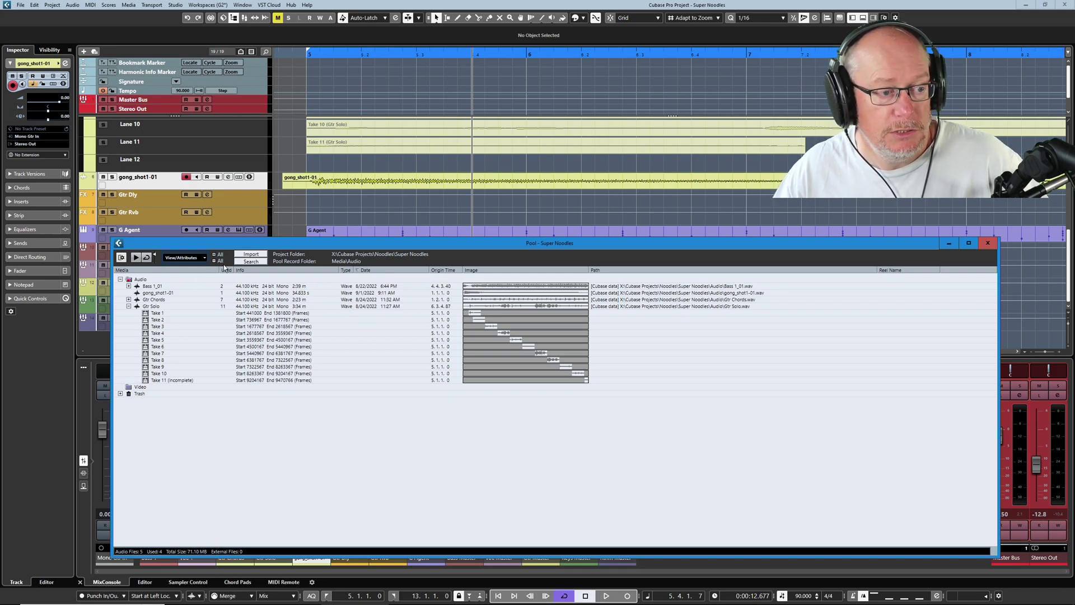
drag(225, 269, 185, 344)
click(205, 258)
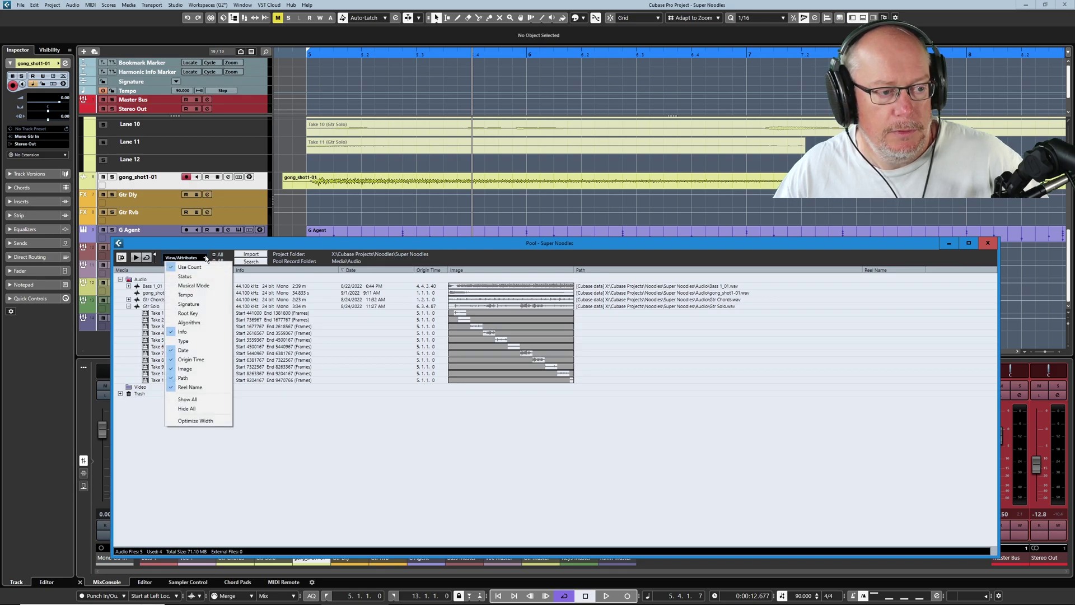
click(174, 388)
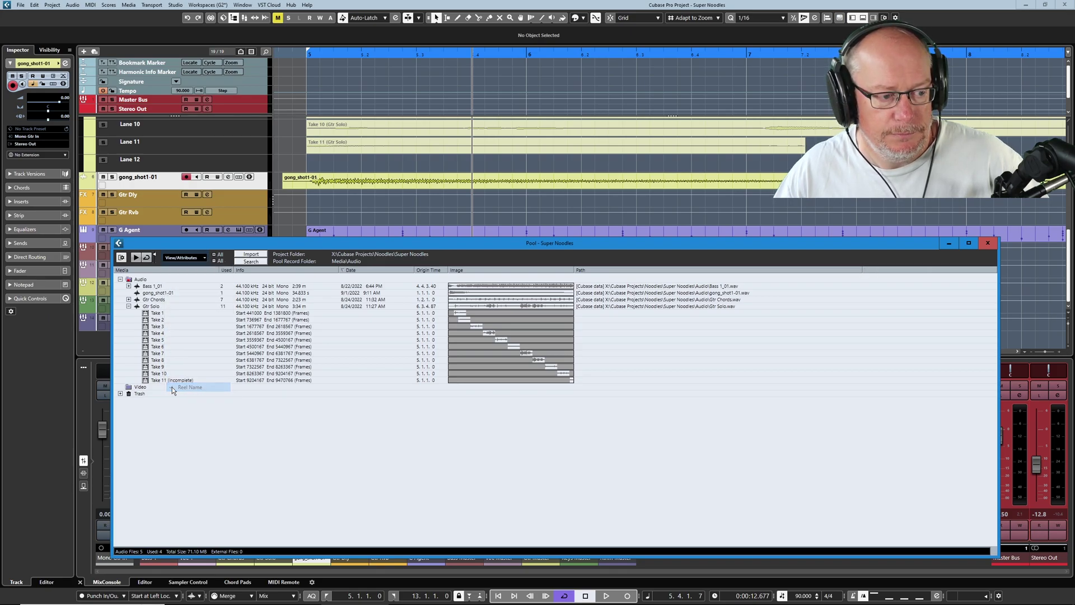
- Make the Pool window narrower and reposition it over the project
drag(999, 364, 791, 364)
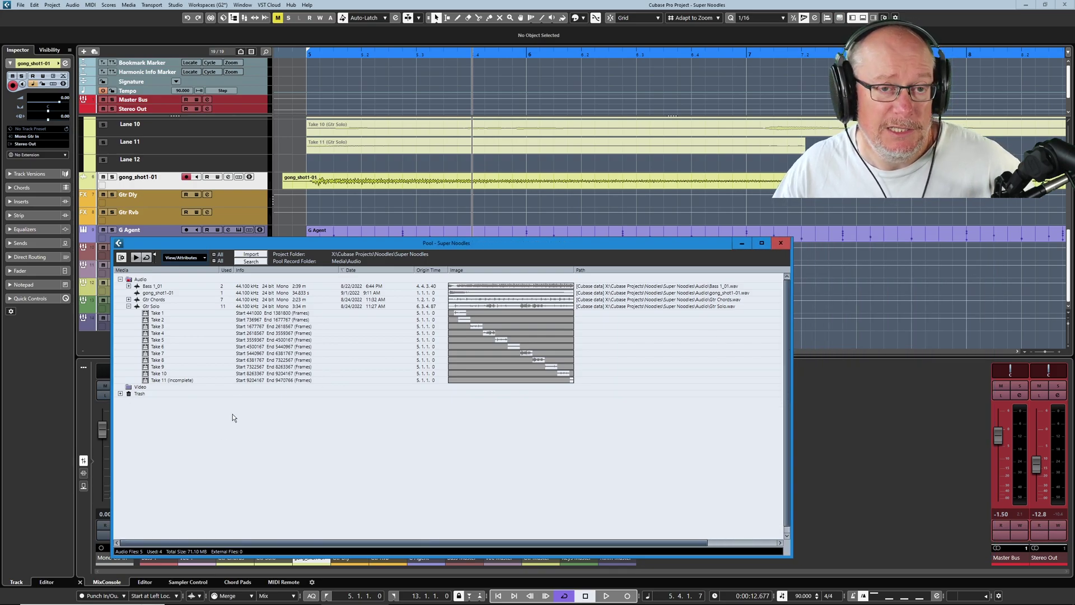
drag(413, 246, 492, 258)
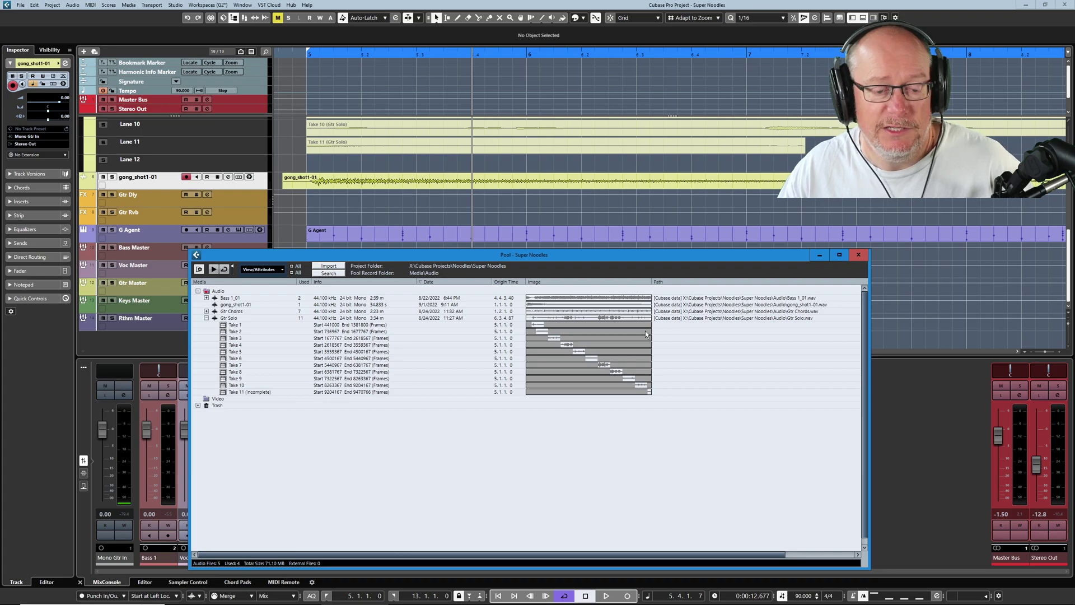
drag(653, 278, 753, 277)
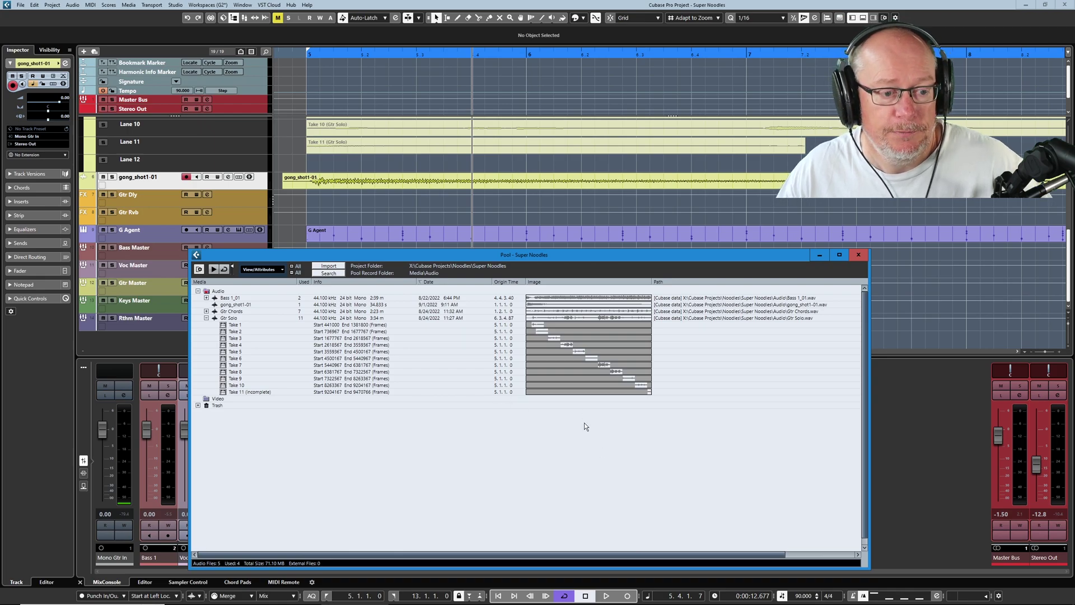
- Close the Pool, select the Gtr Solo track, and select all takes in Lanes 1 to 11
click(858, 254)
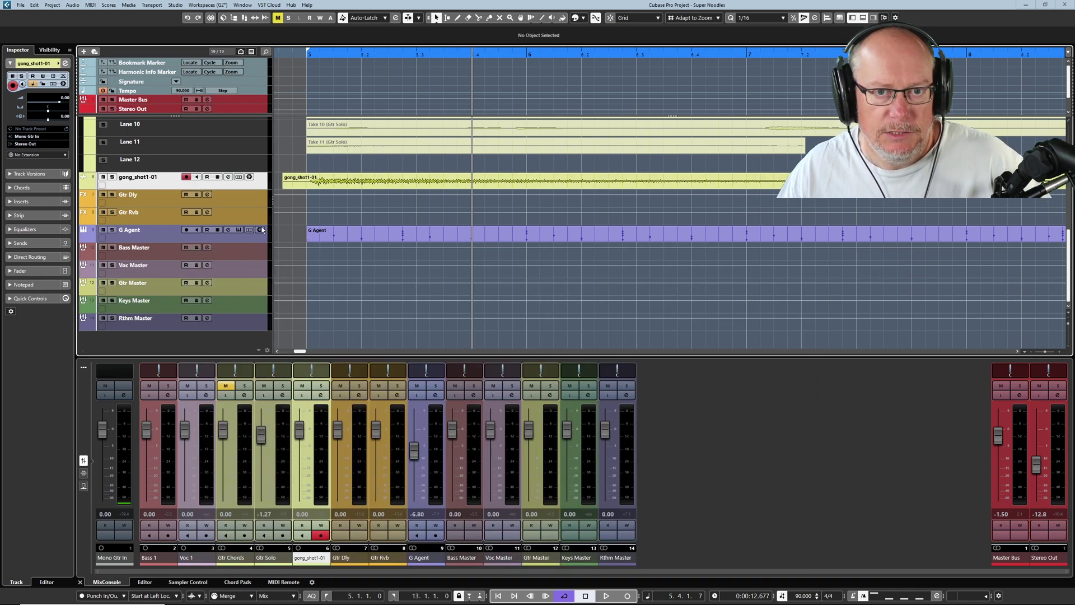
scroll(197, 265, up, 5)
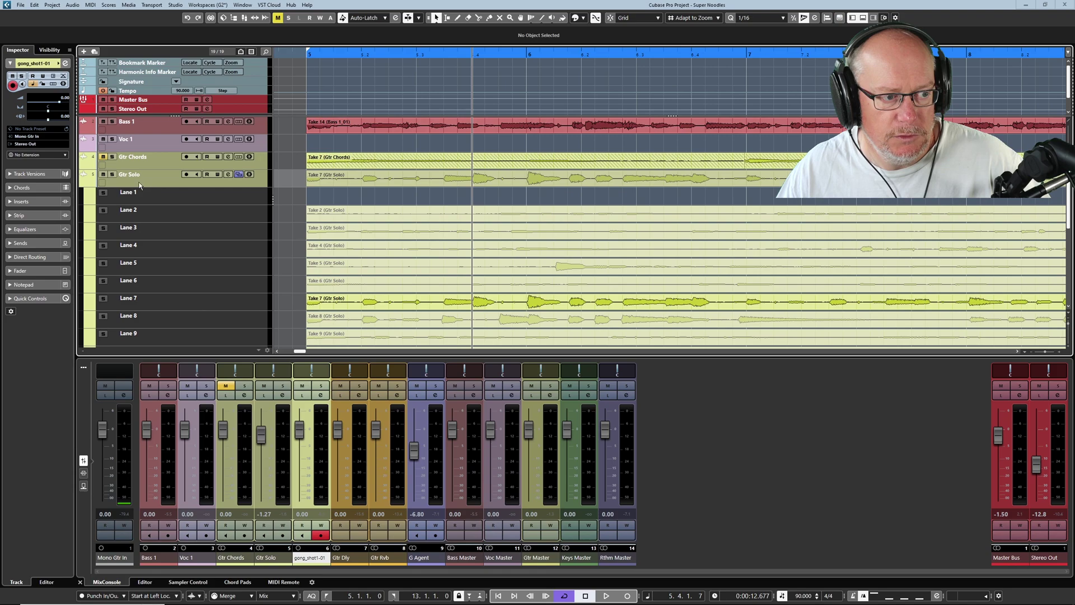
click(139, 182)
scroll(315, 245, down, 1)
scroll(316, 244, down, 4)
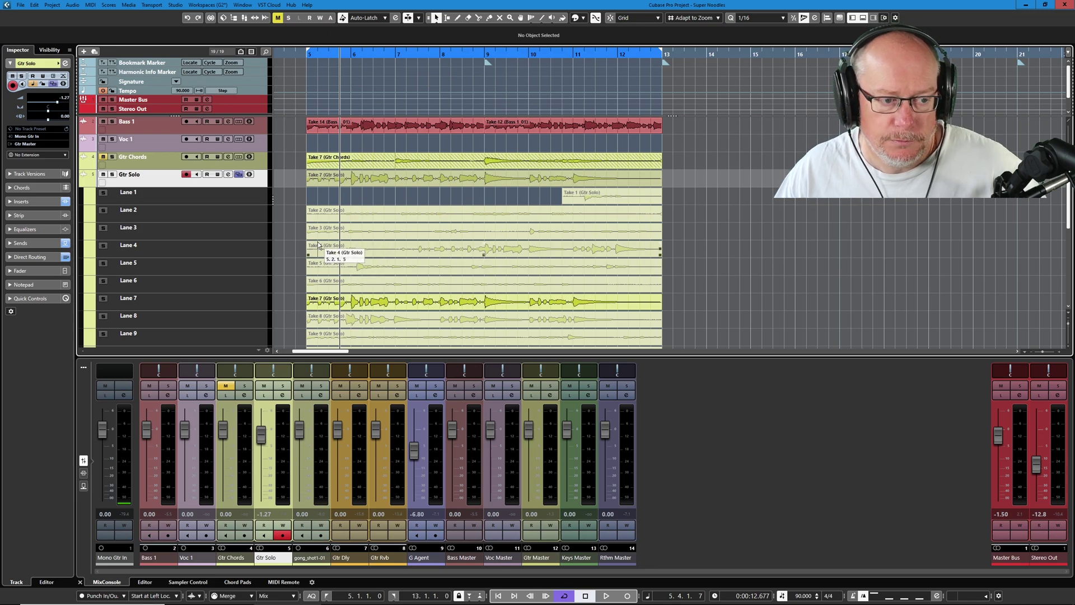
scroll(364, 272, down, 2)
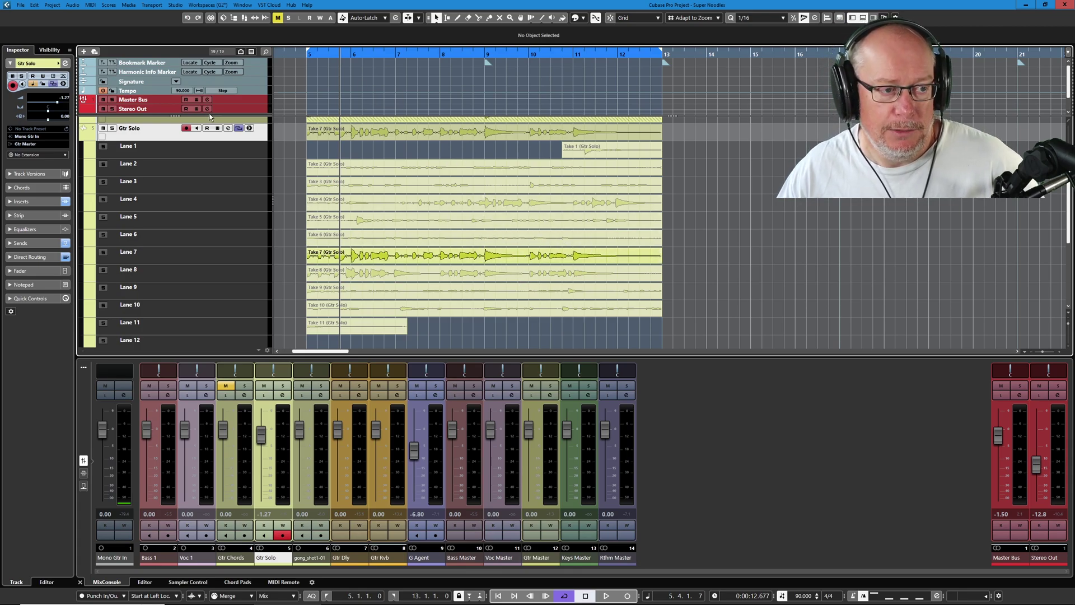
drag(296, 153, 649, 328)
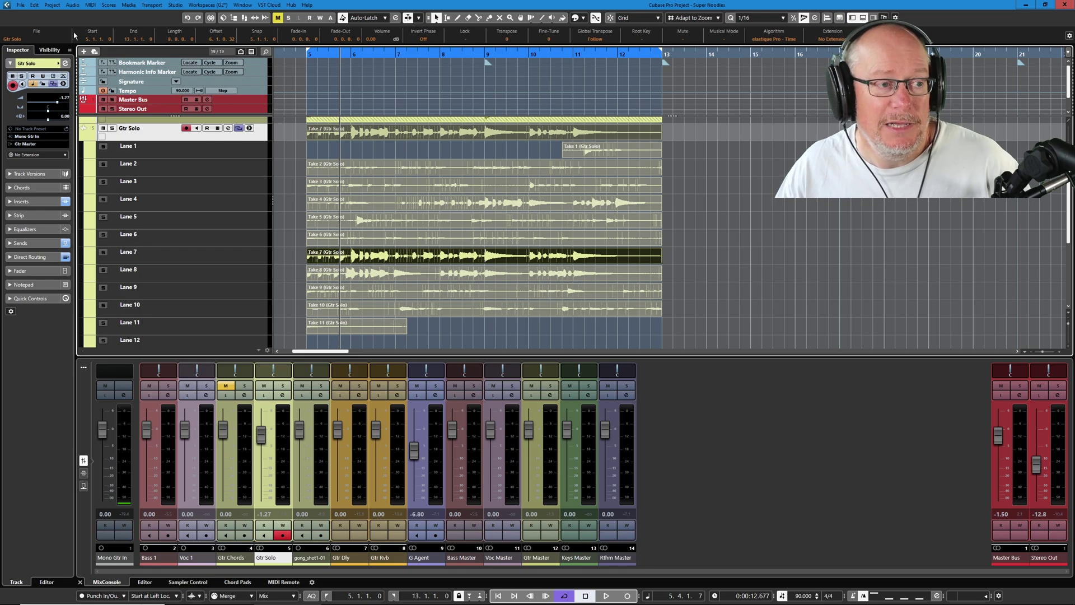
click(34, 4)
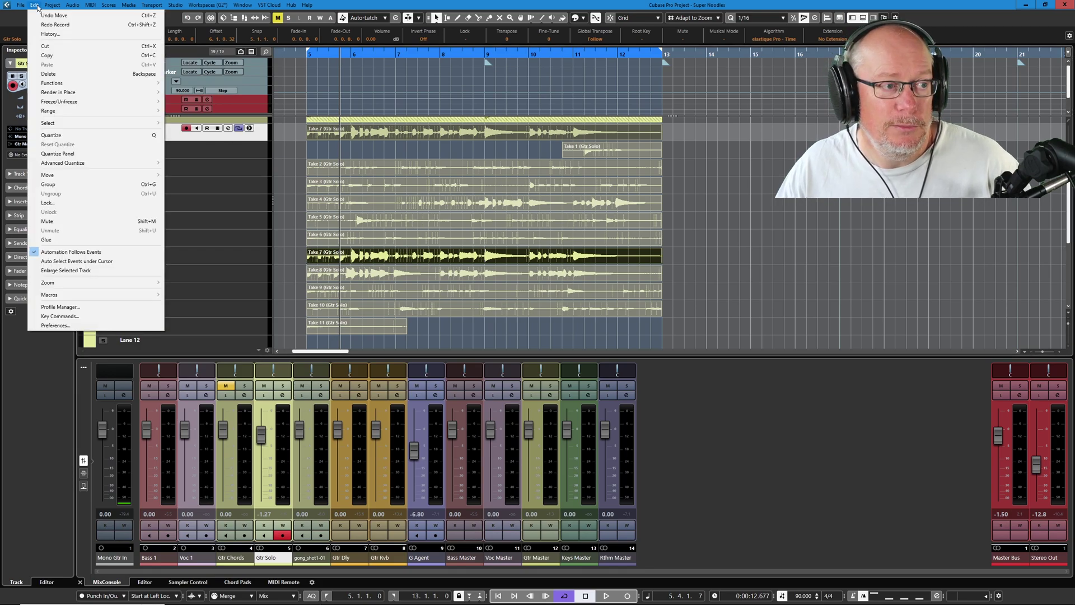
click(70, 326)
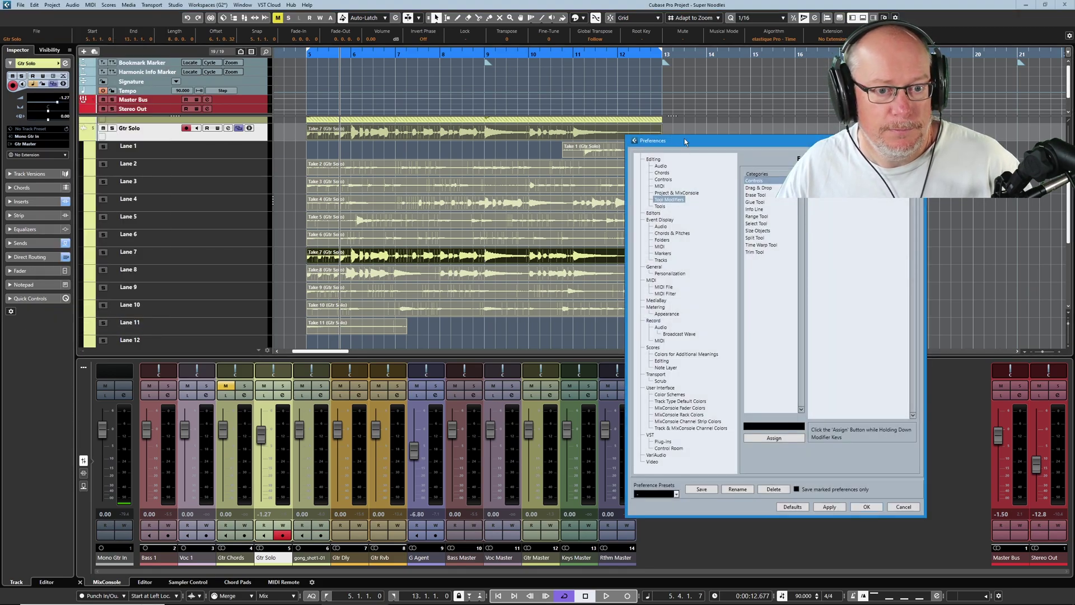
drag(680, 143, 313, 144)
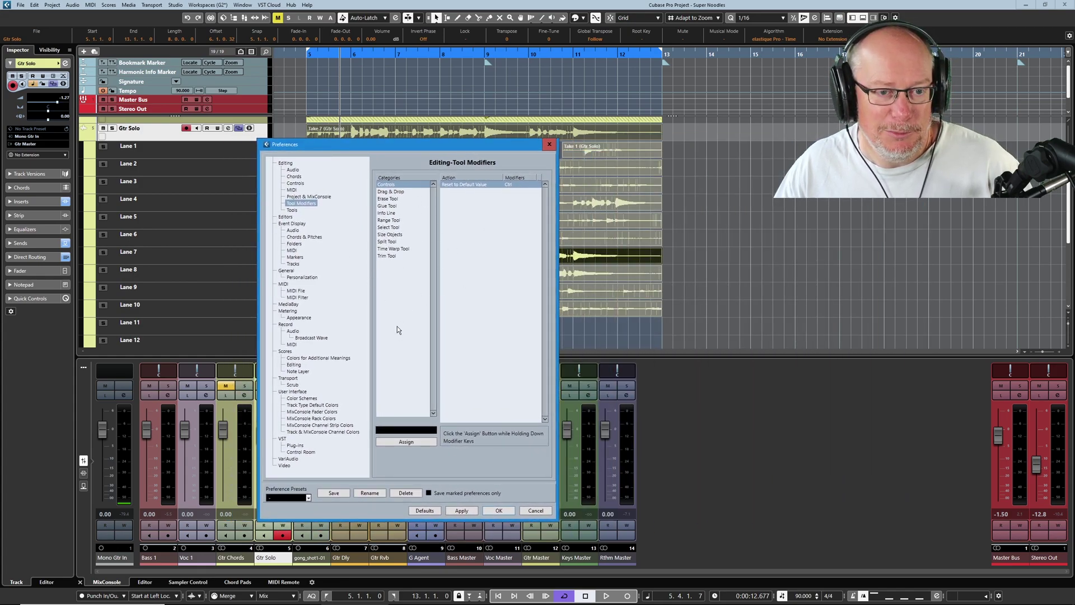
click(390, 228)
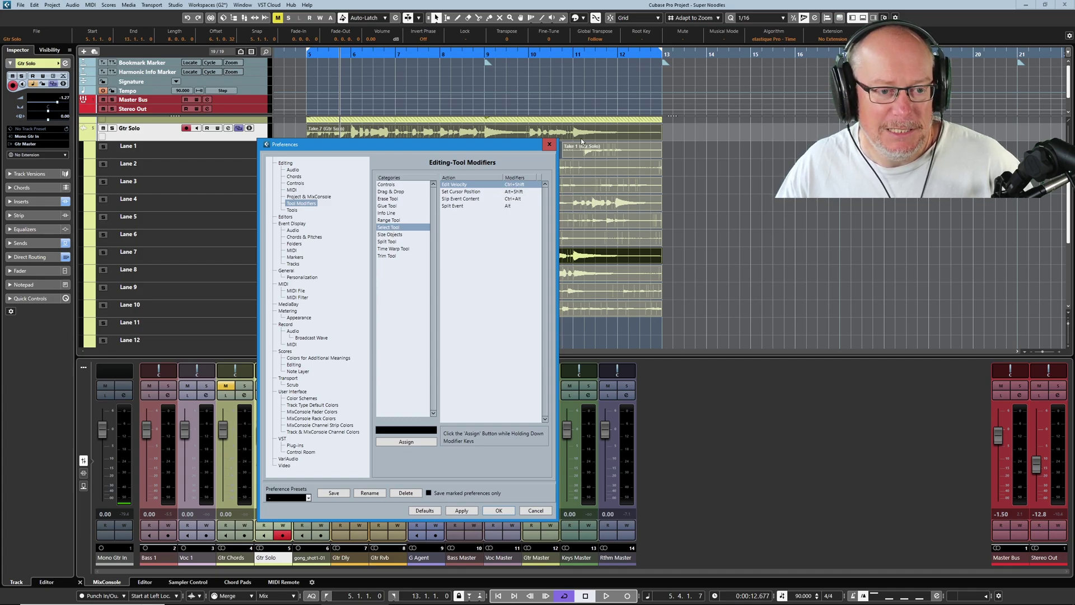
click(549, 146)
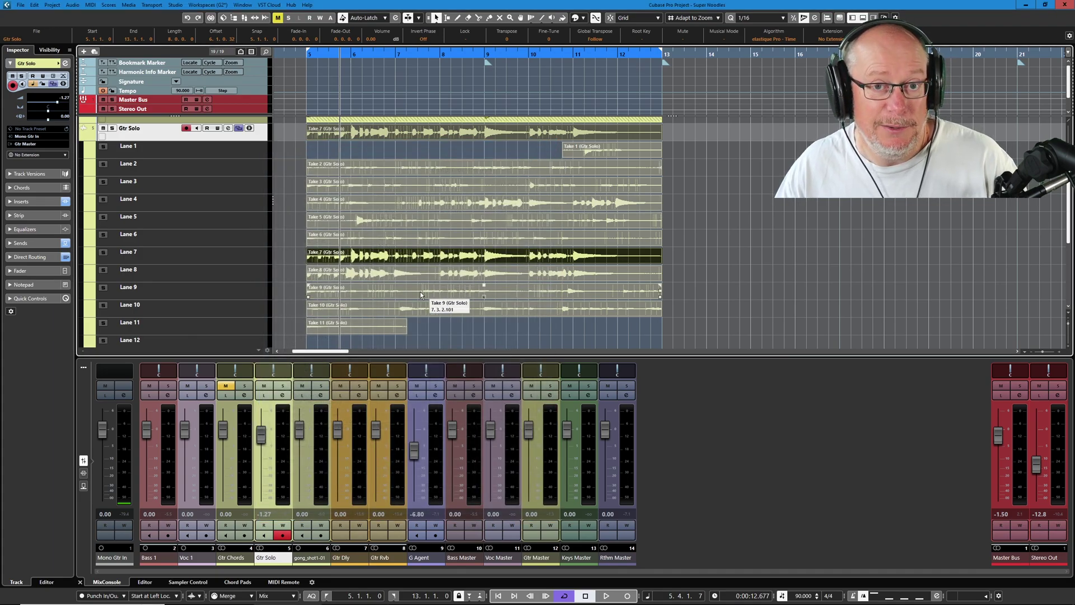
- Make Take 7 active, delete every other take, and briefly check the Pool
click(393, 258)
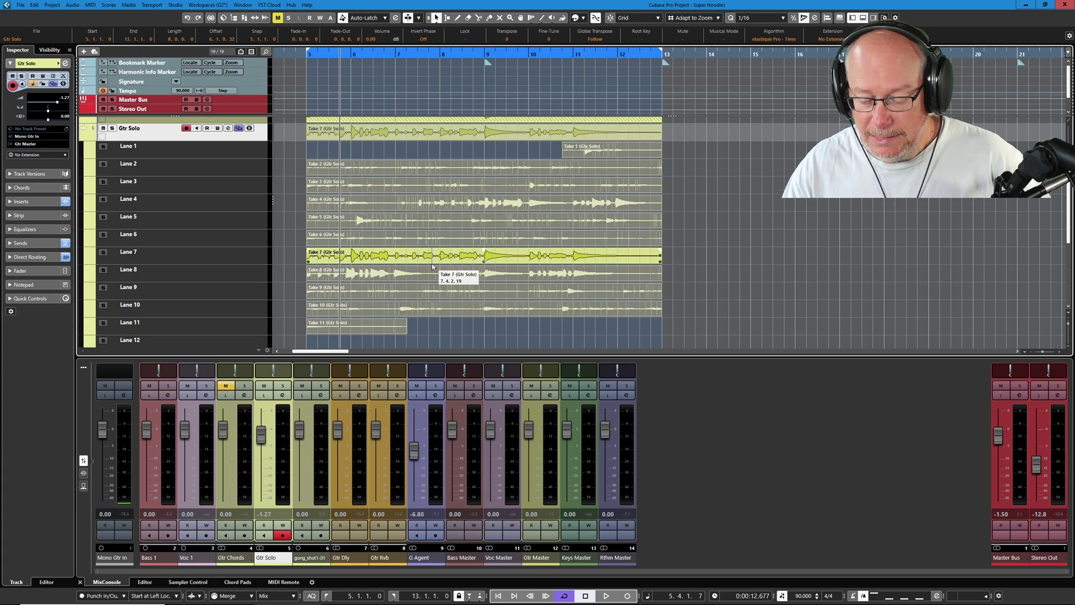
key(Delete)
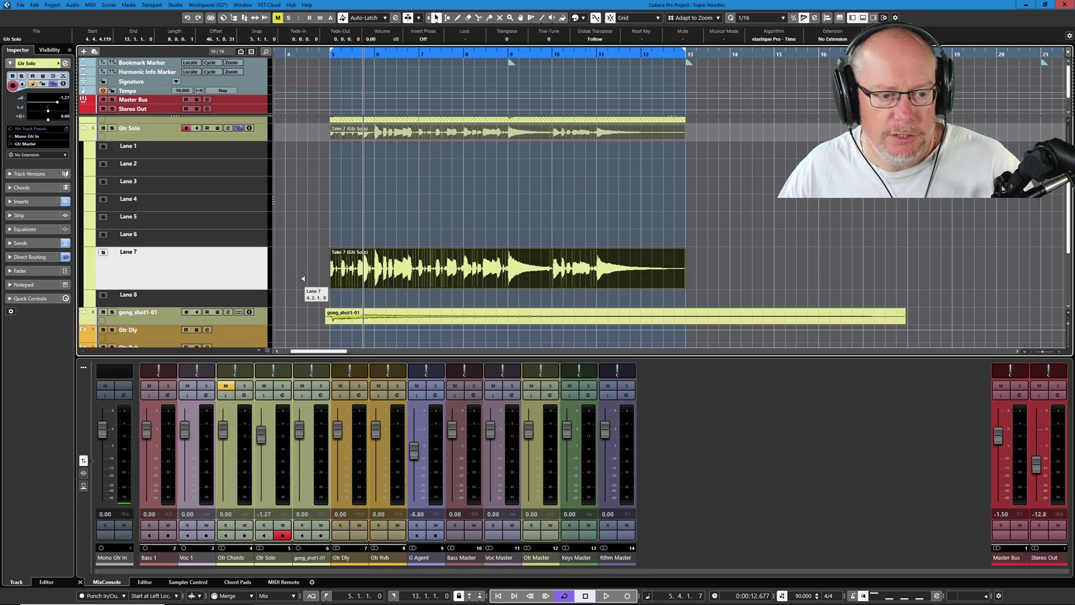
click(234, 18)
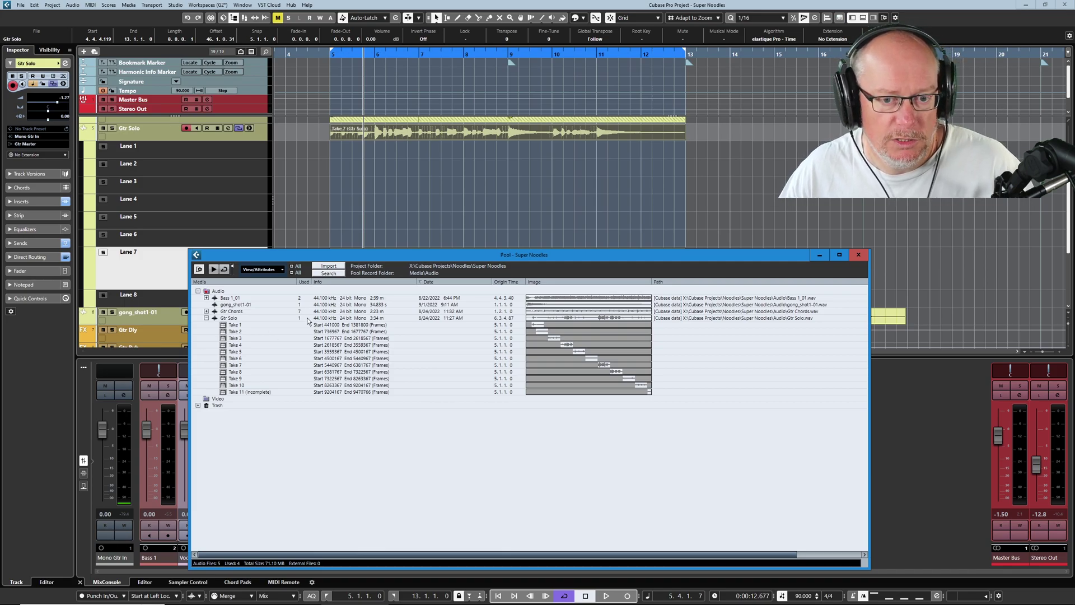
click(818, 255)
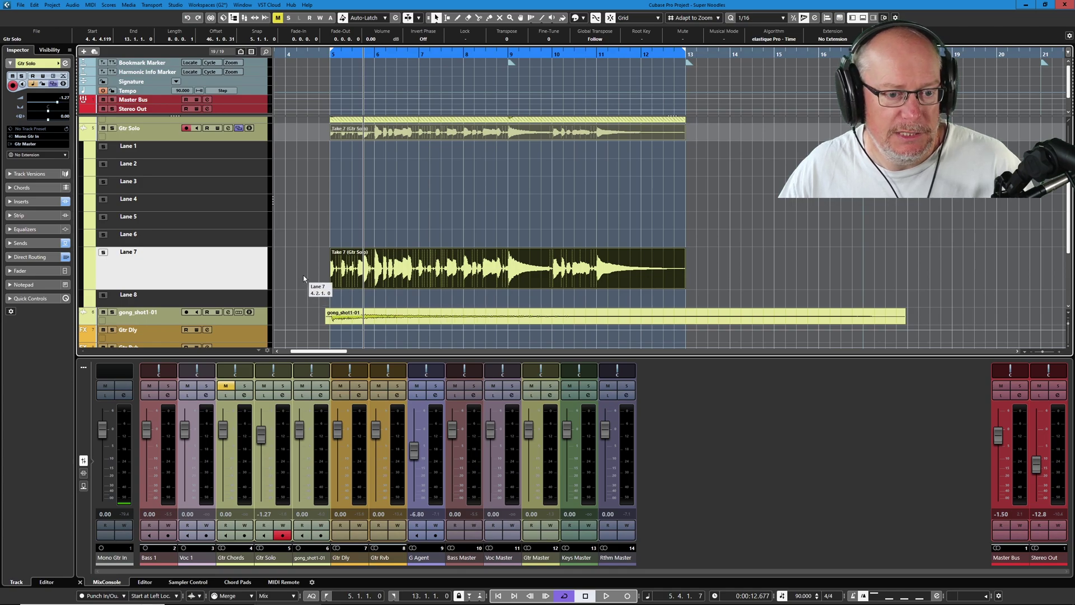
scroll(313, 291, up, 8)
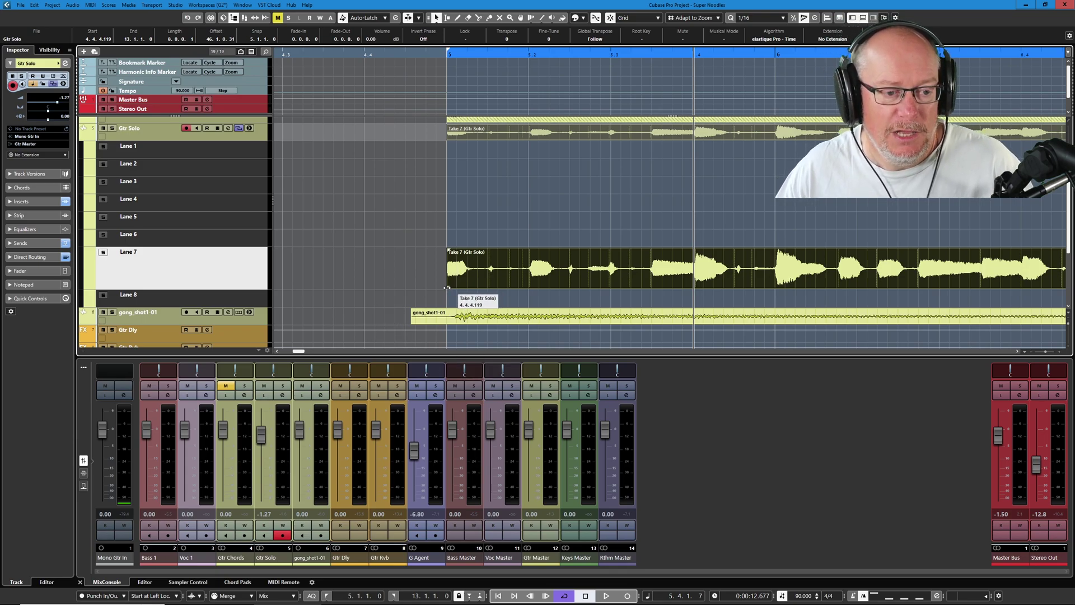
- Drag Take 7's start back to about bar 1 and its end out to bar 26
drag(447, 287, 311, 293)
scroll(313, 292, down, 8)
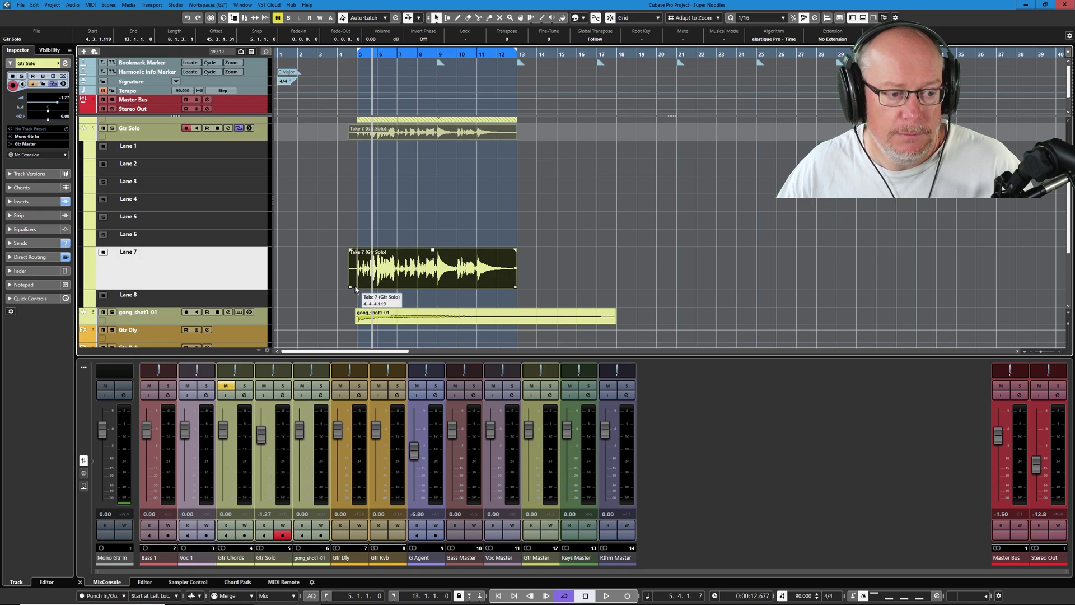
drag(354, 287, 297, 287)
drag(515, 287, 936, 283)
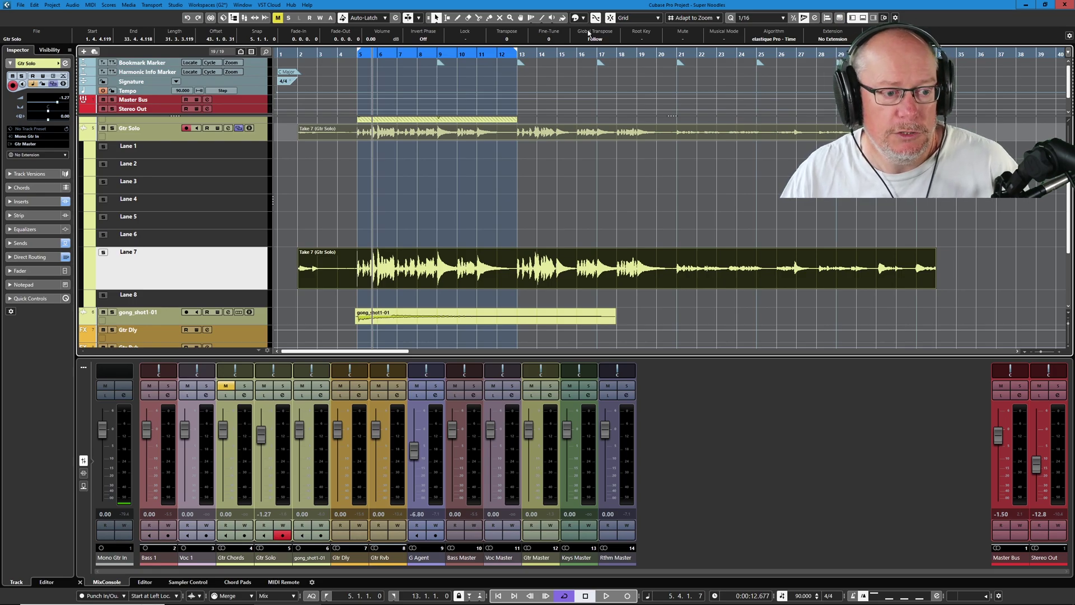
- Split Take 7 just before bar 5, erase the part before it, and trim its start to 4.4.4.114
scroll(347, 283, up, 5)
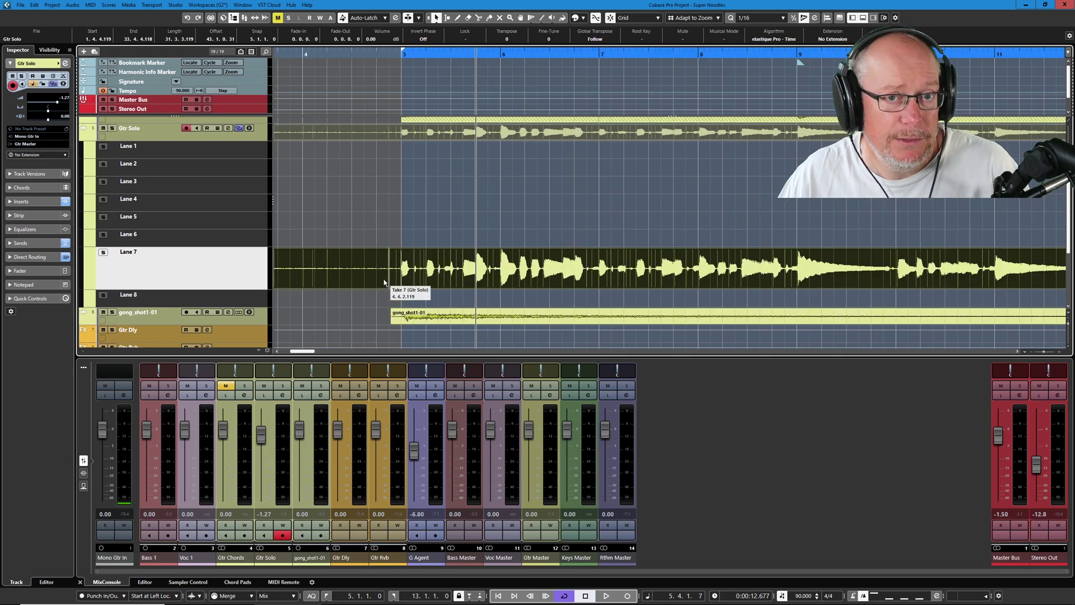
scroll(392, 271, up, 1)
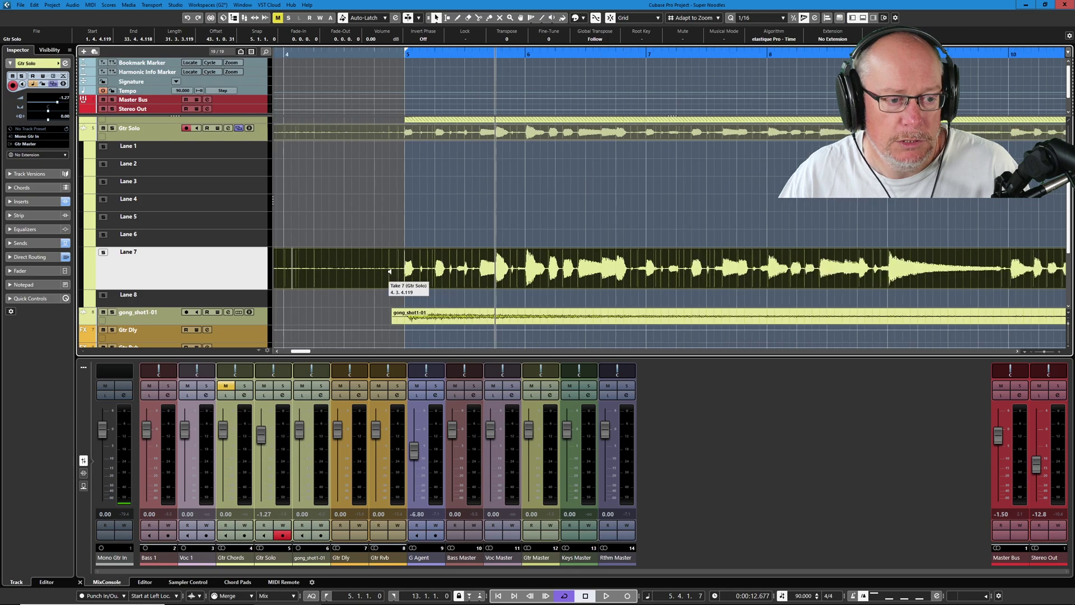
scroll(393, 271, up, 4)
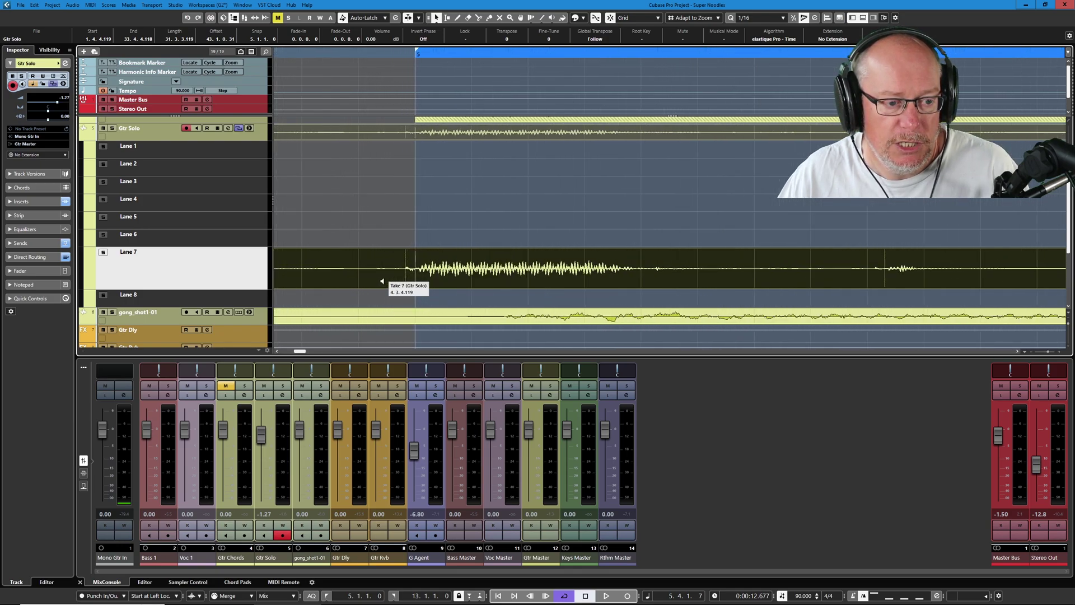
scroll(381, 281, up, 1)
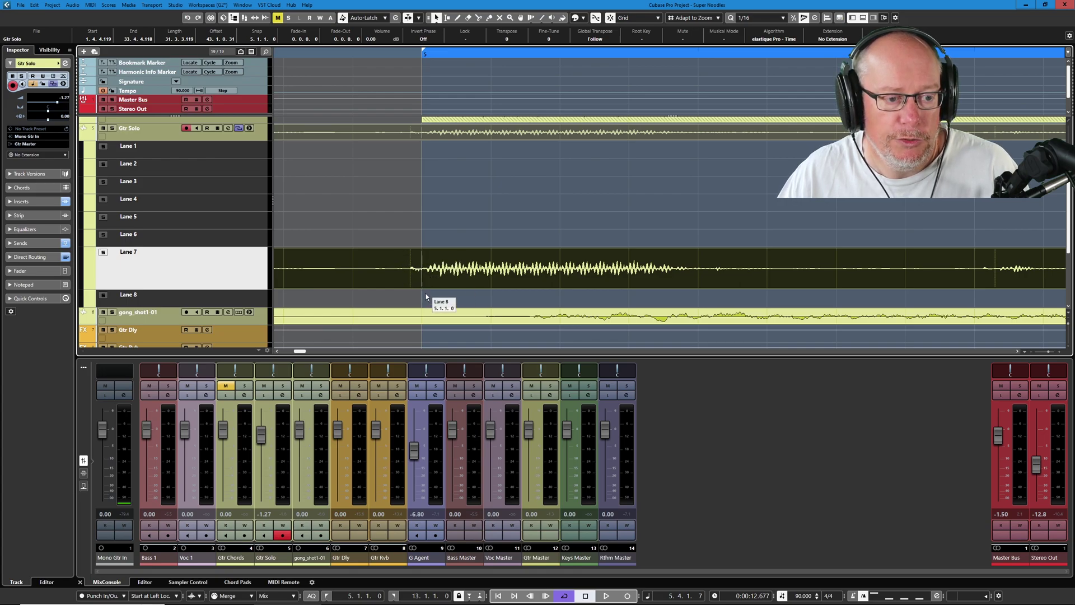
key(3)
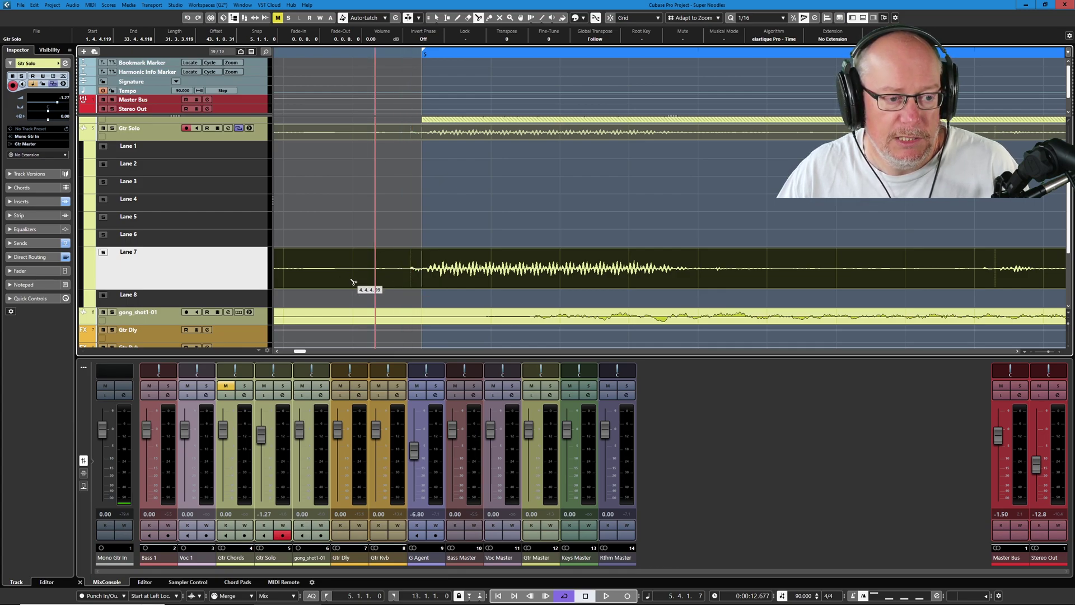
click(375, 282)
key(5)
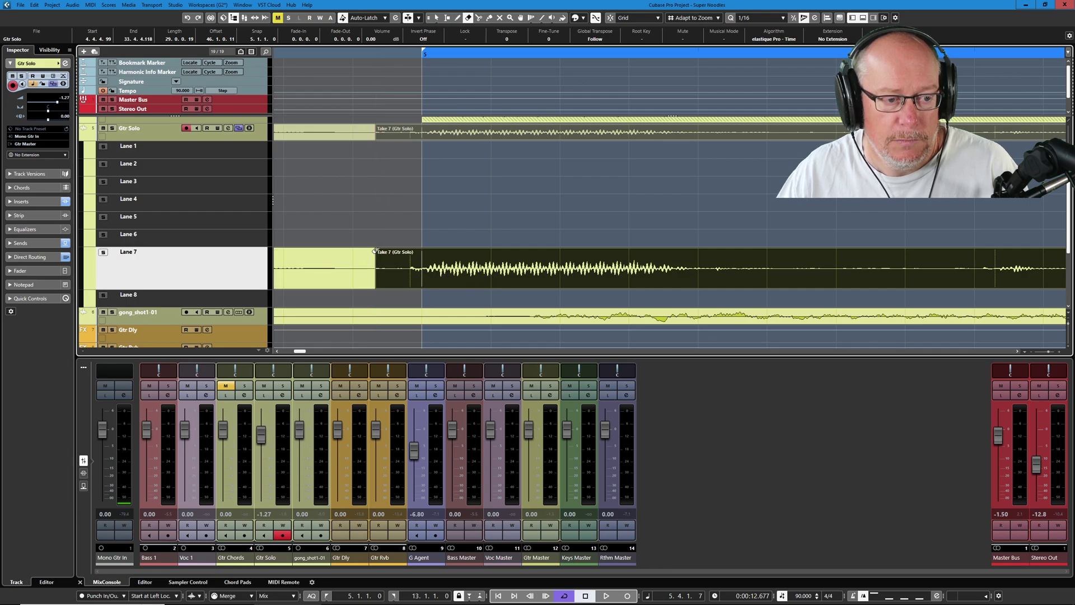
click(345, 265)
key(1)
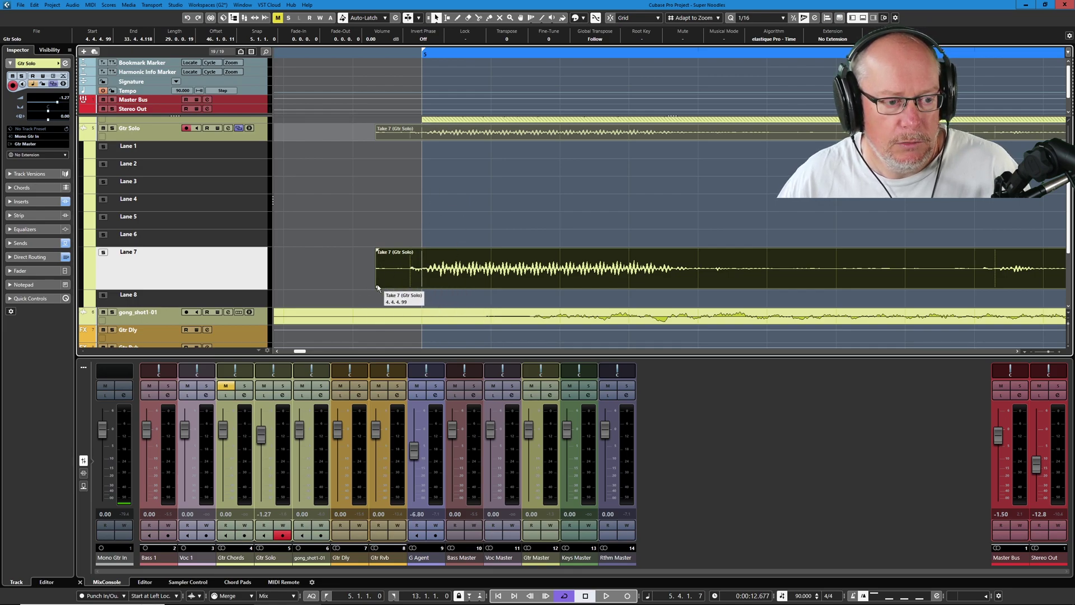
drag(377, 286, 409, 293)
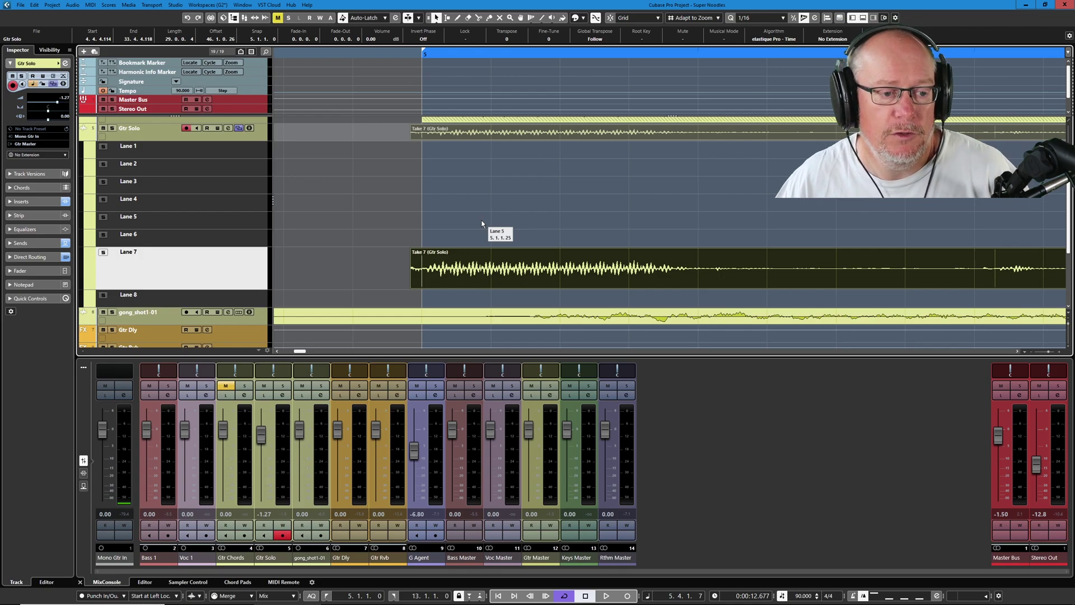
- Audition the solo's ending from around bar 10.4
key(g)
key(g)
key(g)
key(g)
key(g)
key(g)
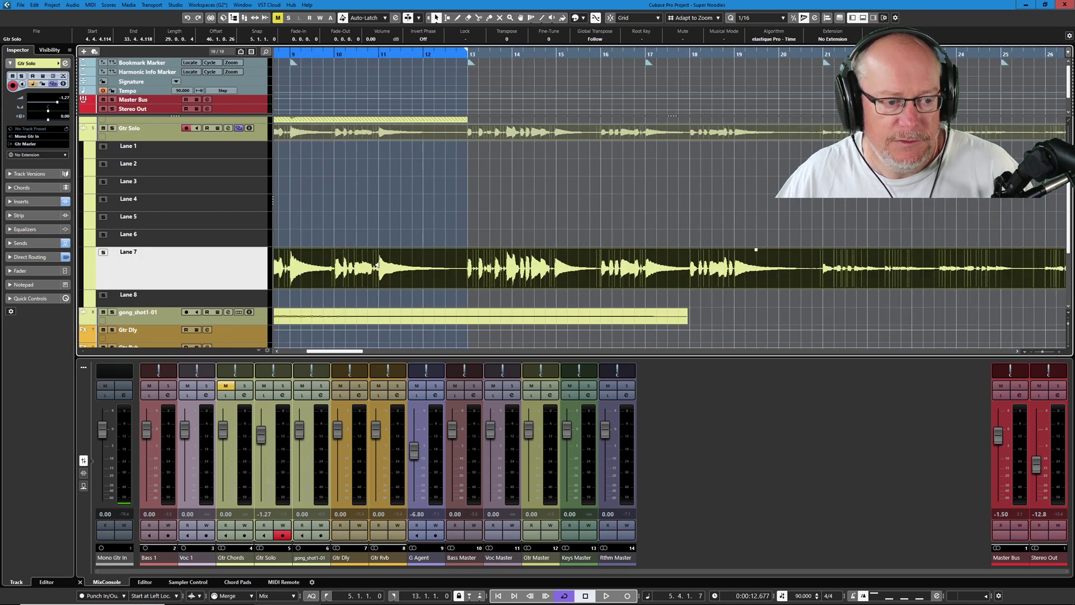
click(373, 53)
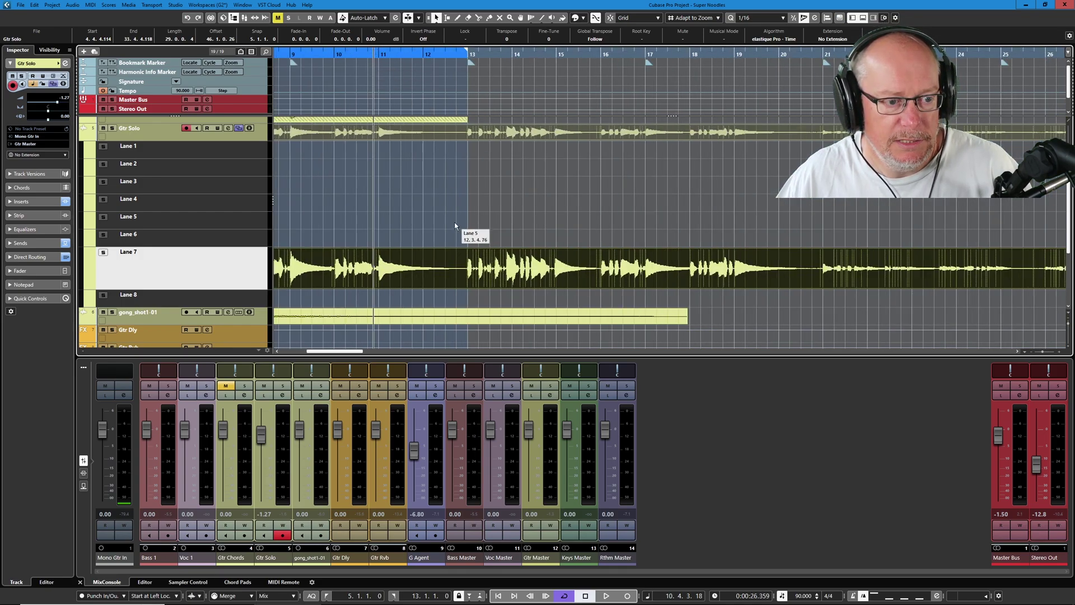
key(space)
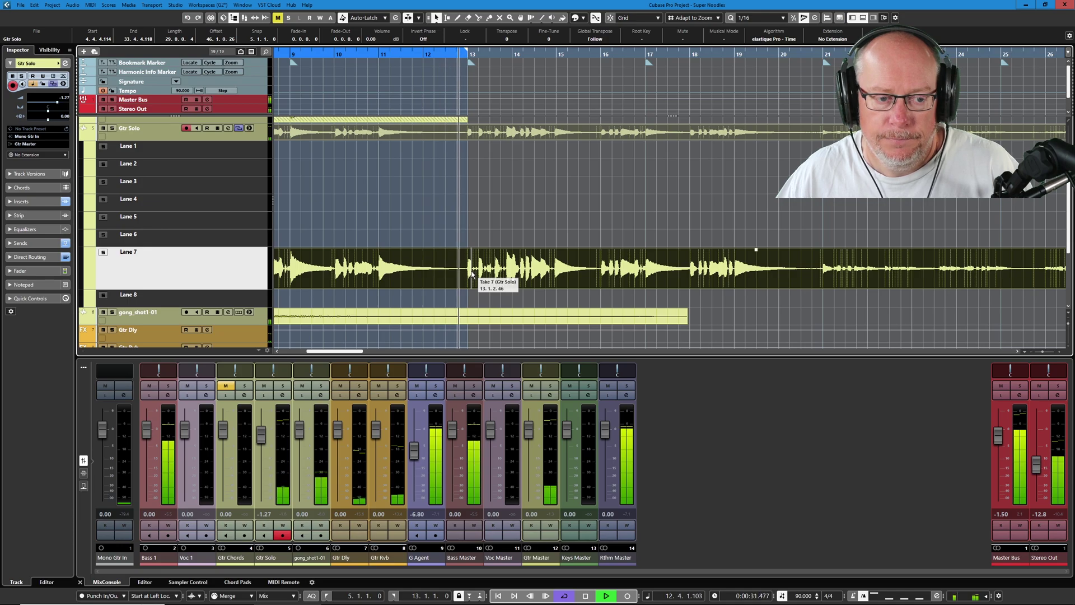
key(space)
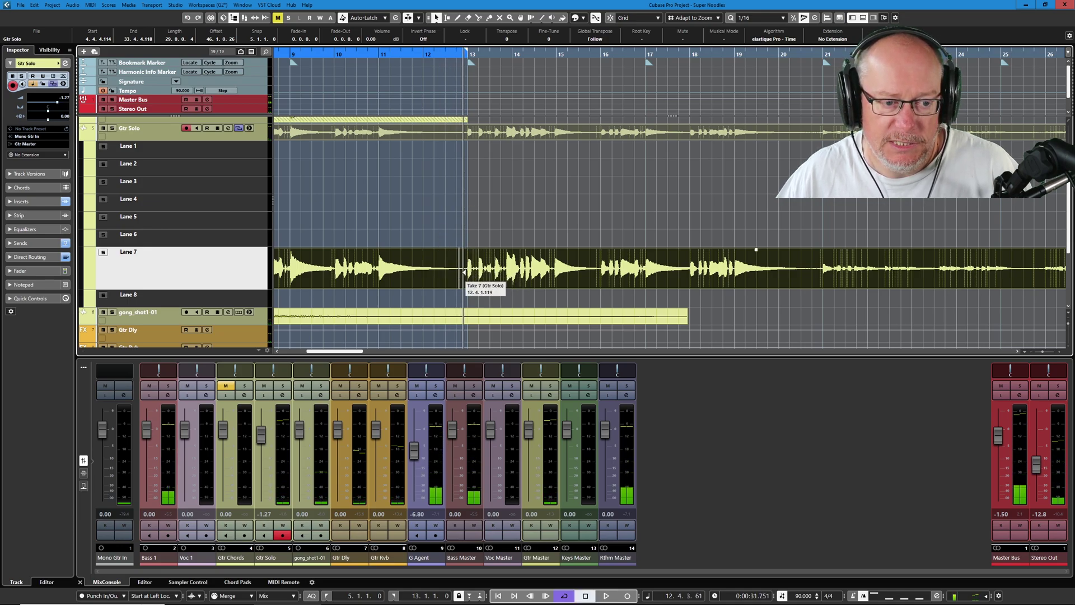
- Split Take 7 at bar 13 and delete the leftover part after it
ctrl+scroll(464, 268, up, 3)
ctrl+scroll(437, 272, up, 5)
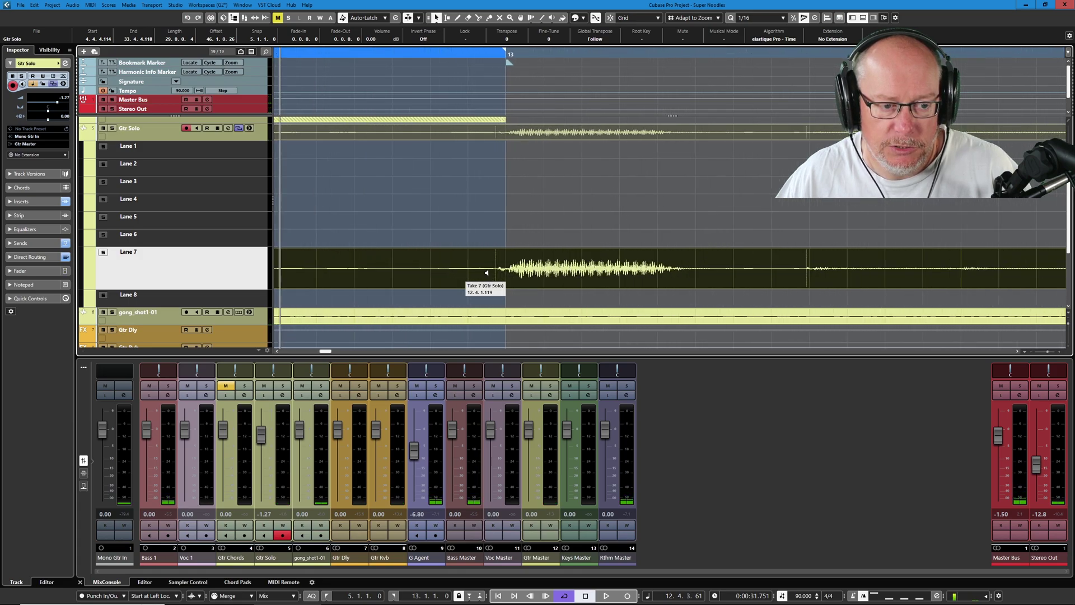
key(3)
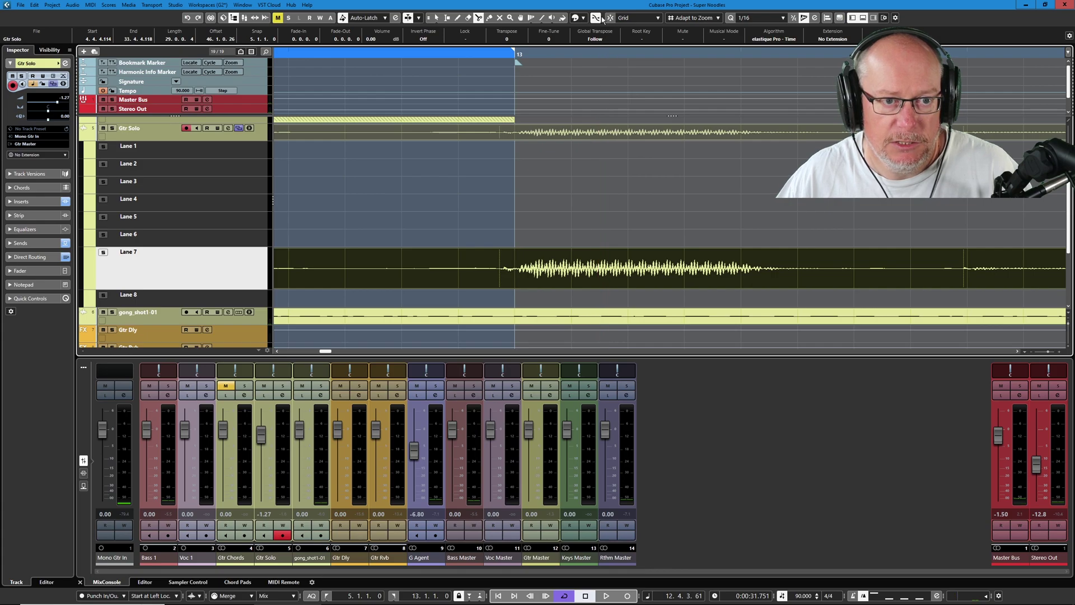
click(500, 280)
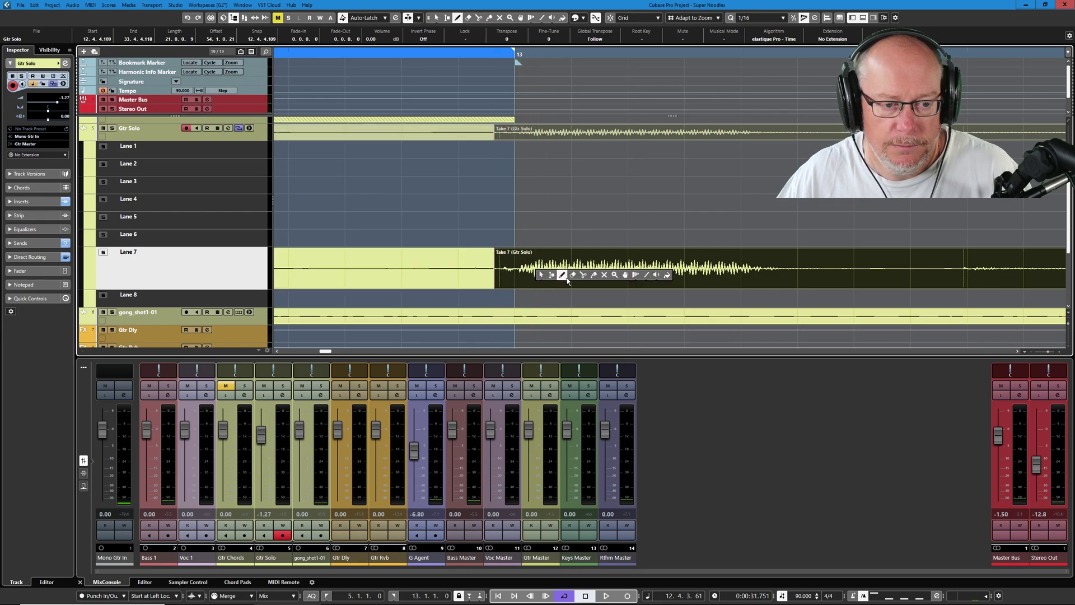
key(Delete)
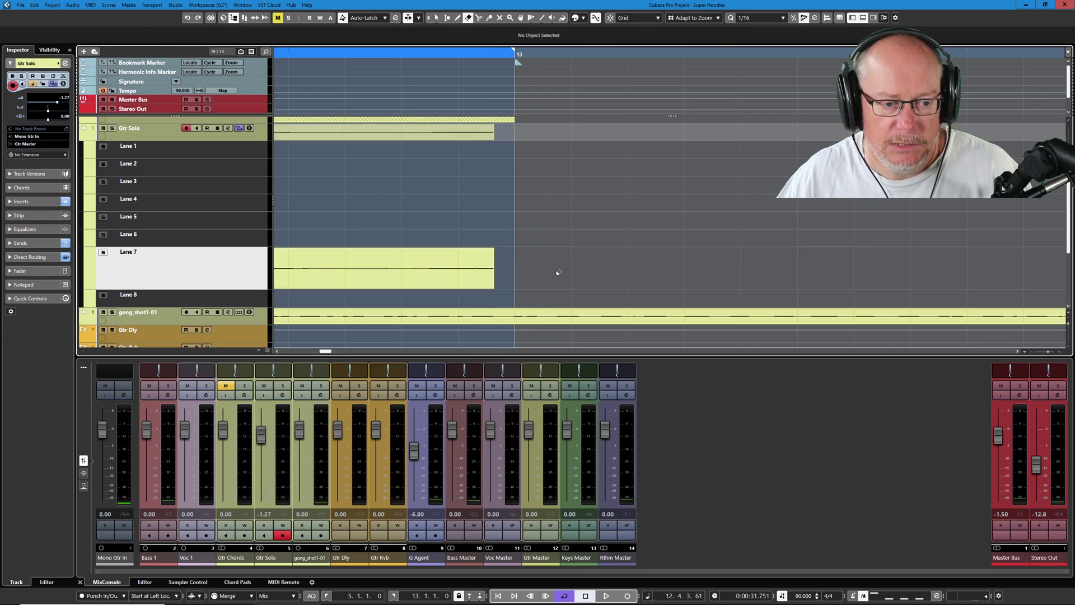
- Add a short fade-out to the end of the Take 7 solo event
key(g)
key(g)
key(g)
key(h)
key(h)
key(h)
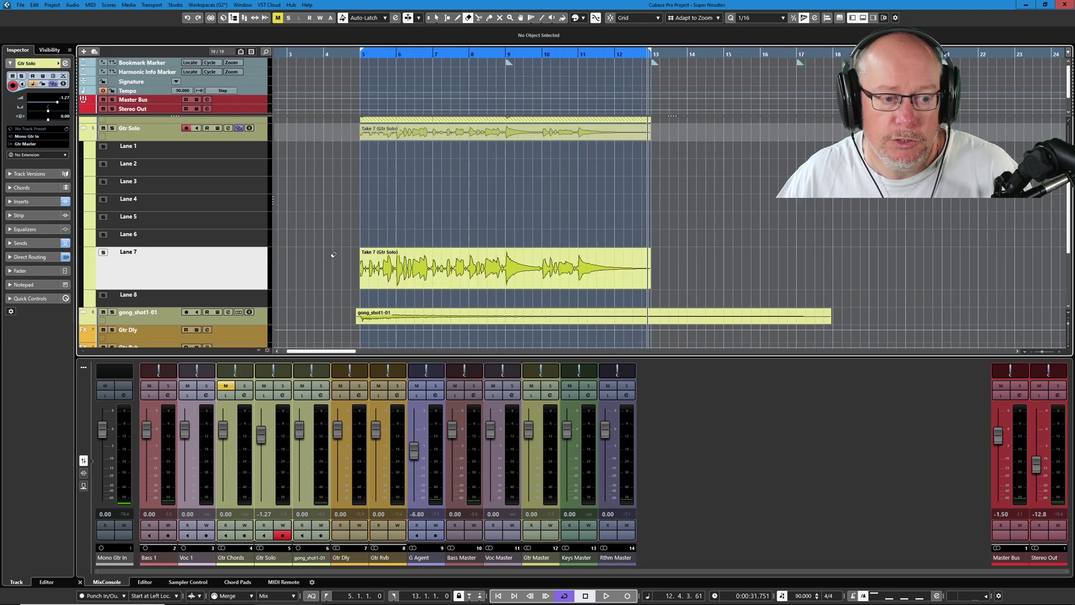
click(620, 259)
key(h)
key(h)
key(h)
key(h)
key(h)
key(h)
key(h)
key(h)
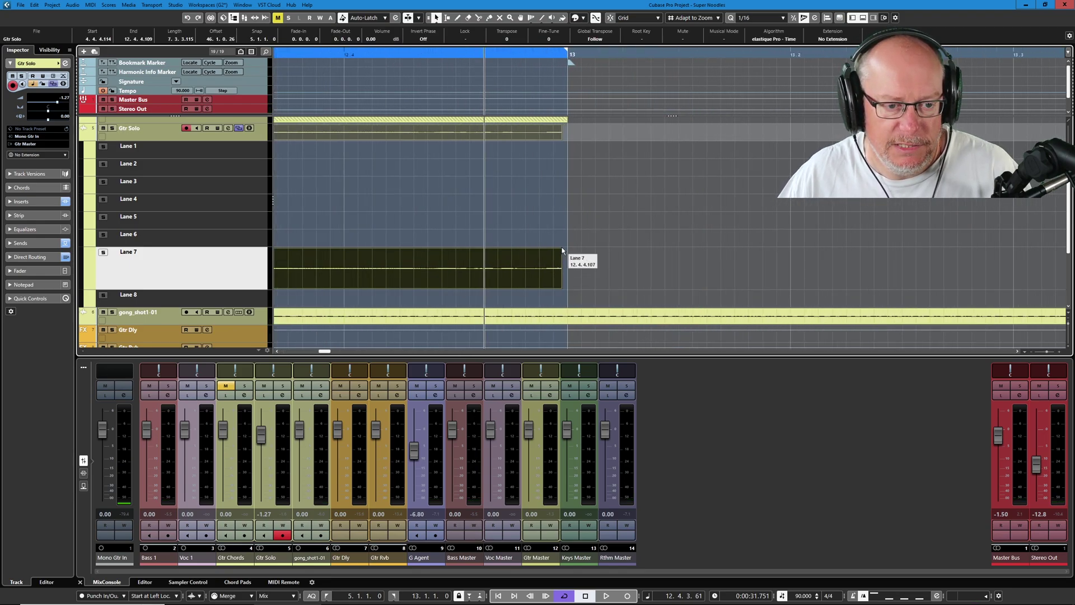
drag(561, 251, 554, 250)
- Zoom to the solo, glance at the Audio folder in Explorer, then open Cubase's Audio menu
key(g)
key(g)
key(g)
key(g)
key(g)
key(g)
key(g)
key(g)
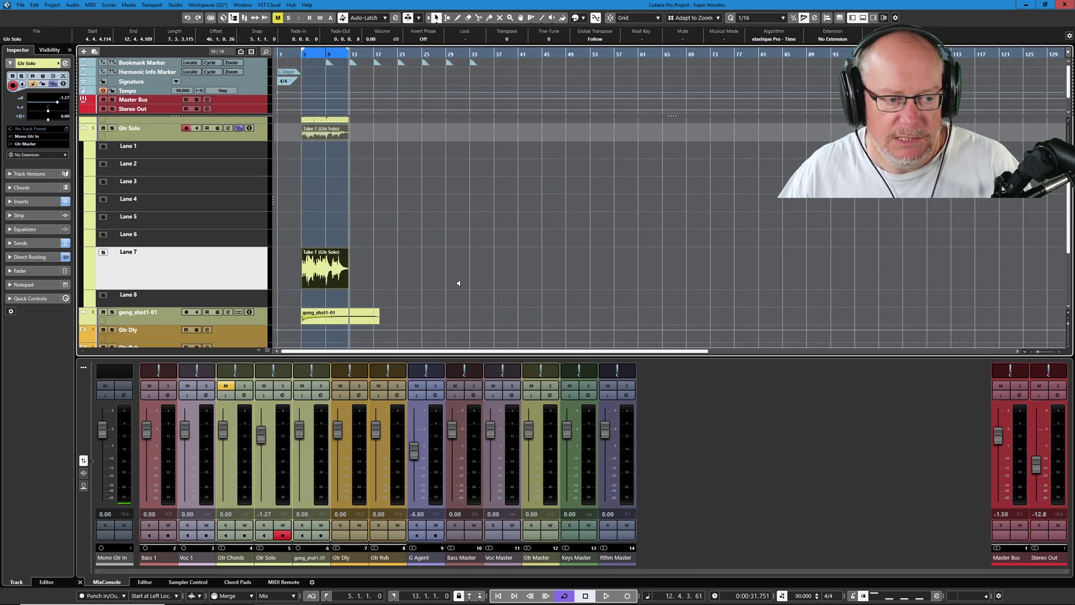
key(h)
key(h)
key(alt+Tab)
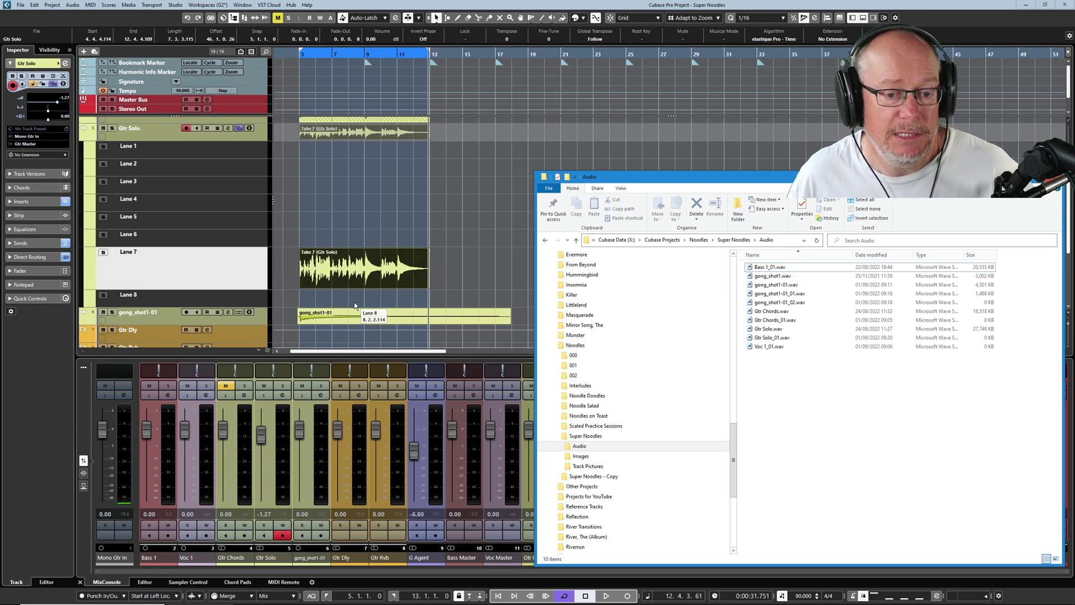
click(74, 5)
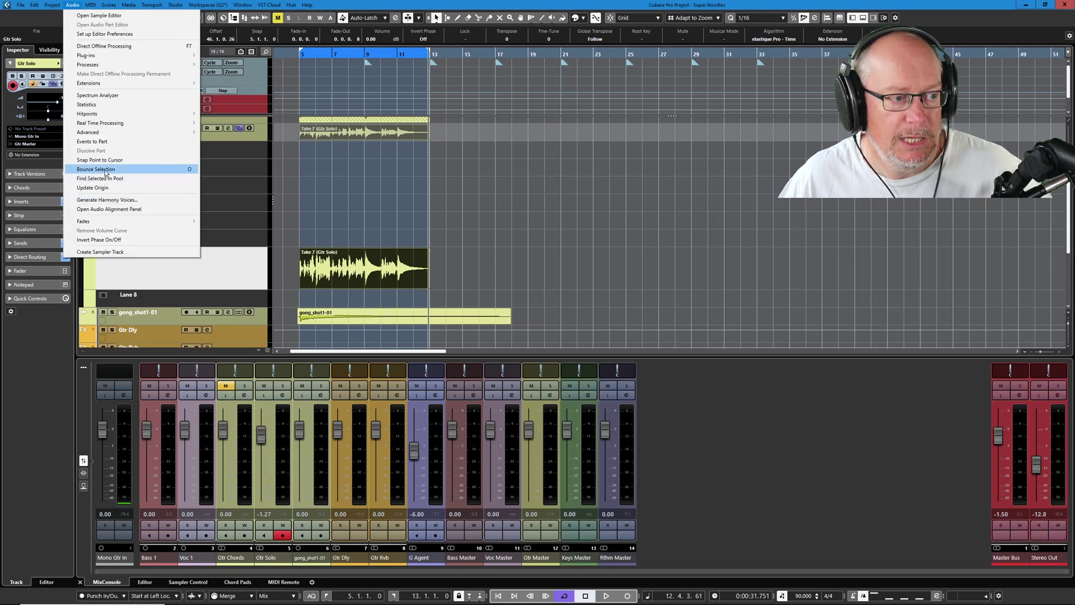
- Bounce Take 7 with Replace so Gtr Solo-01 substitutes the original event, then open the Pool
click(96, 169)
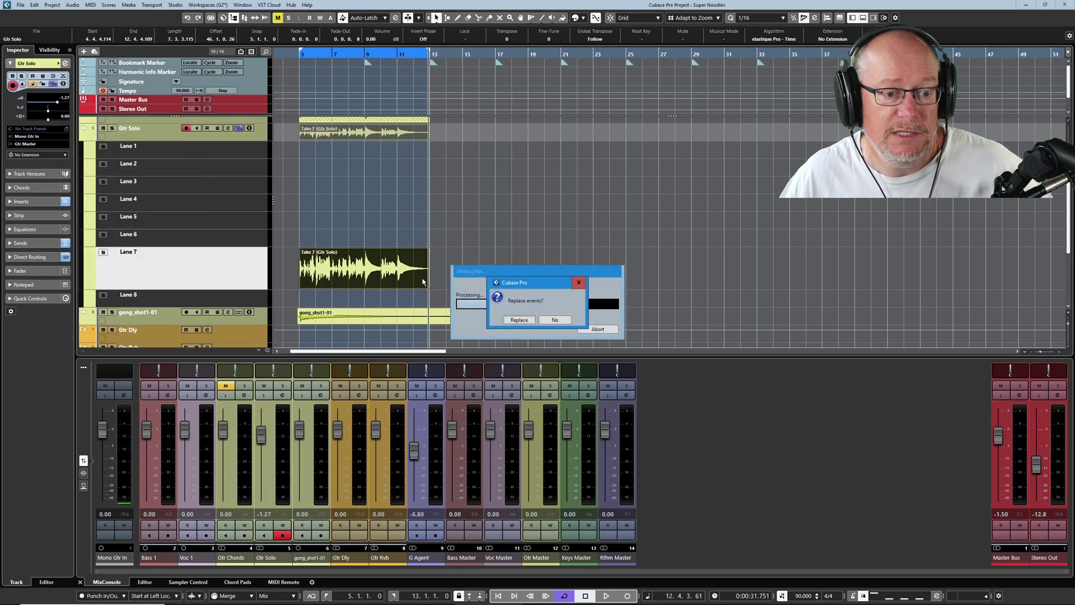
click(519, 320)
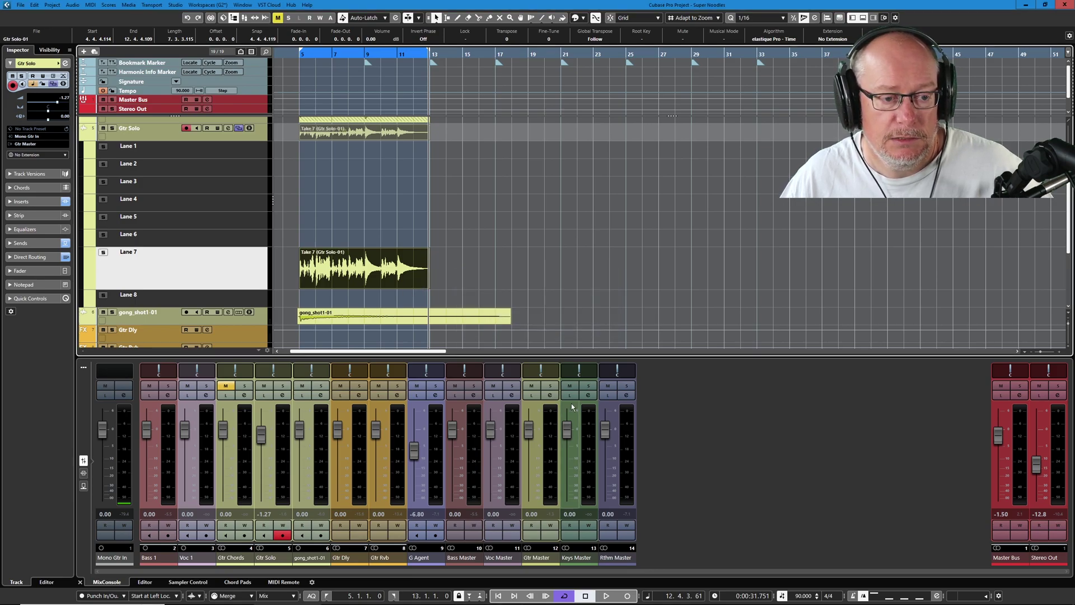
click(233, 18)
drag(304, 164, 401, 212)
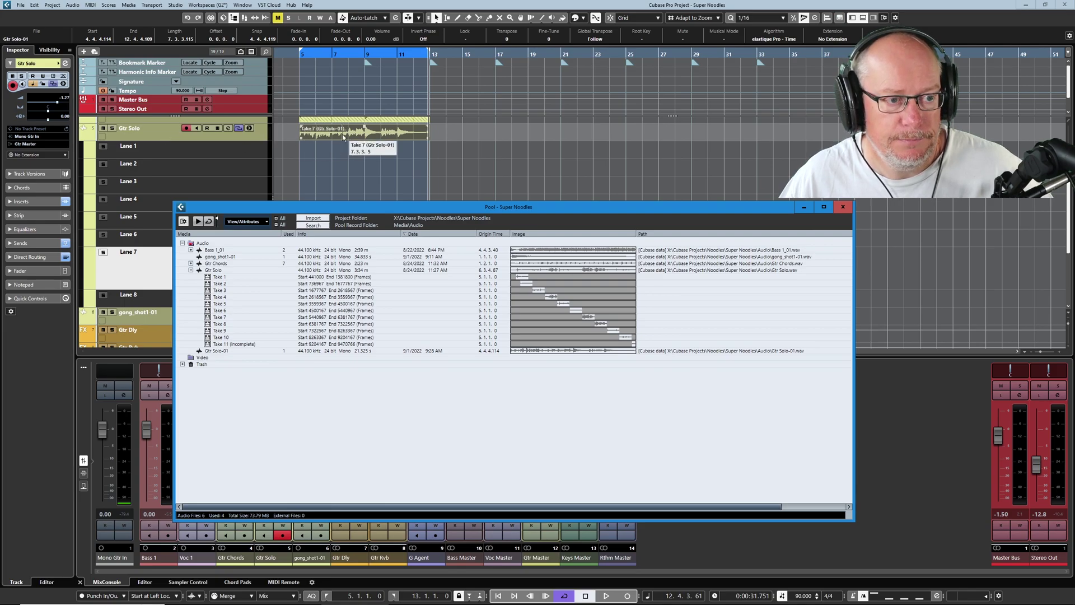
- Close the Pool, run Find Selected in Pool on Gtr Solo-01, then switch to Explorer's Audio folder
key(ctrl+p)
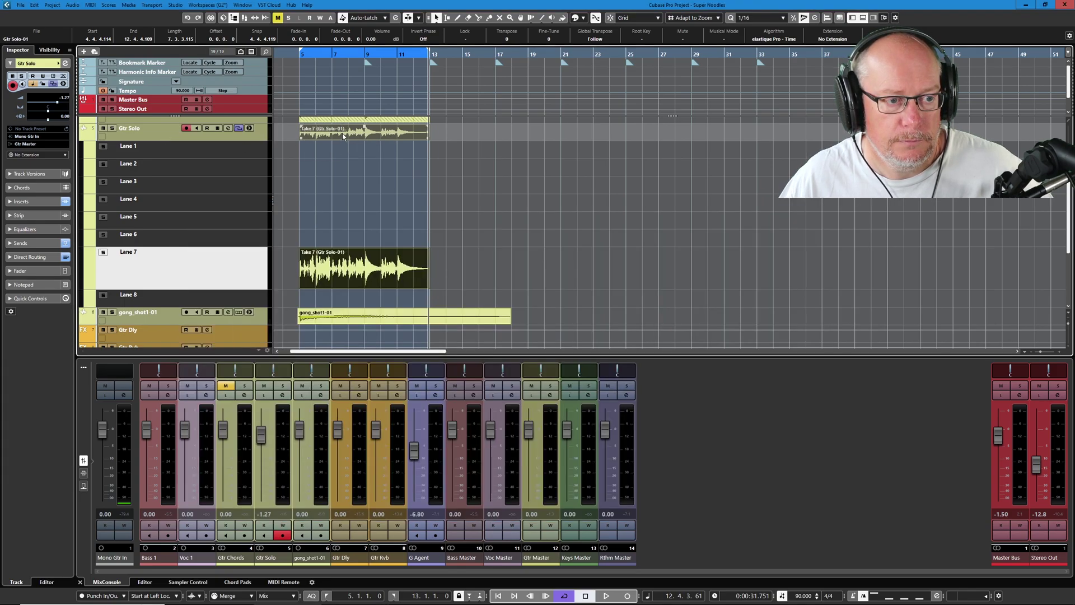
click(78, 5)
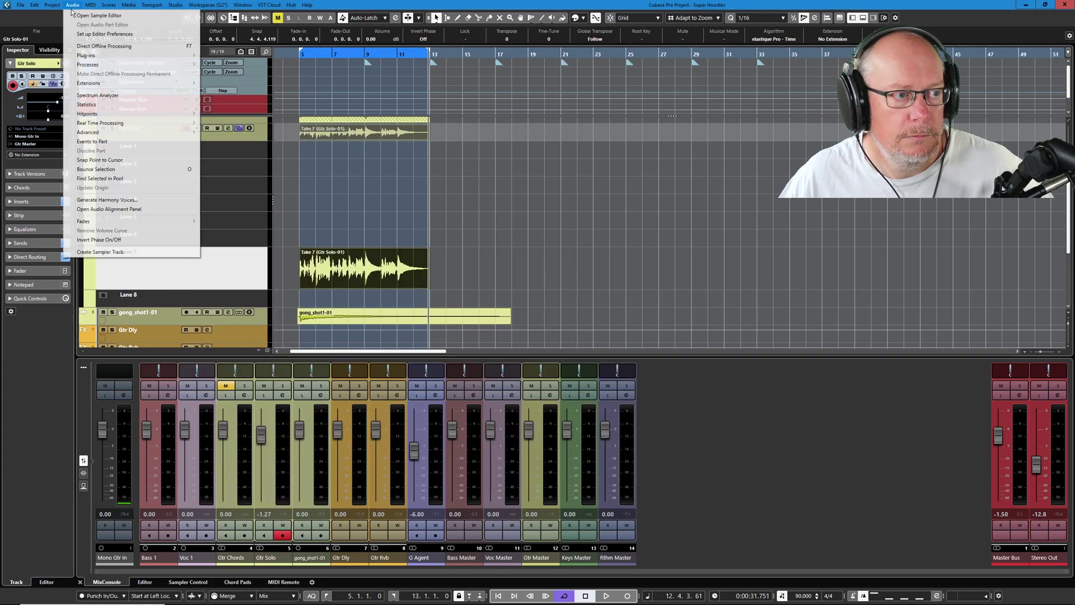
click(113, 179)
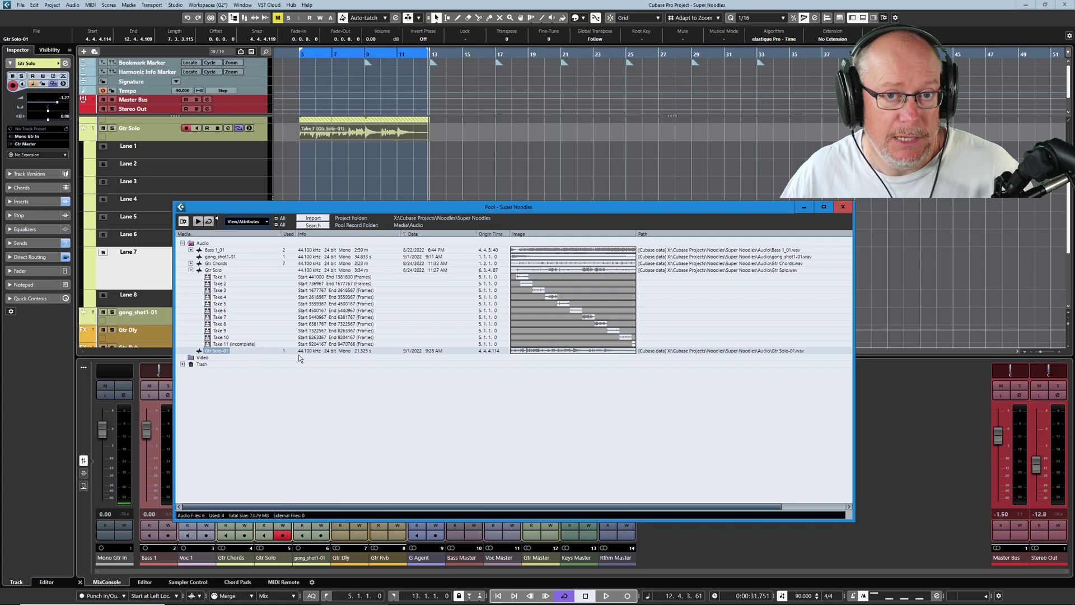
key(alt+Tab)
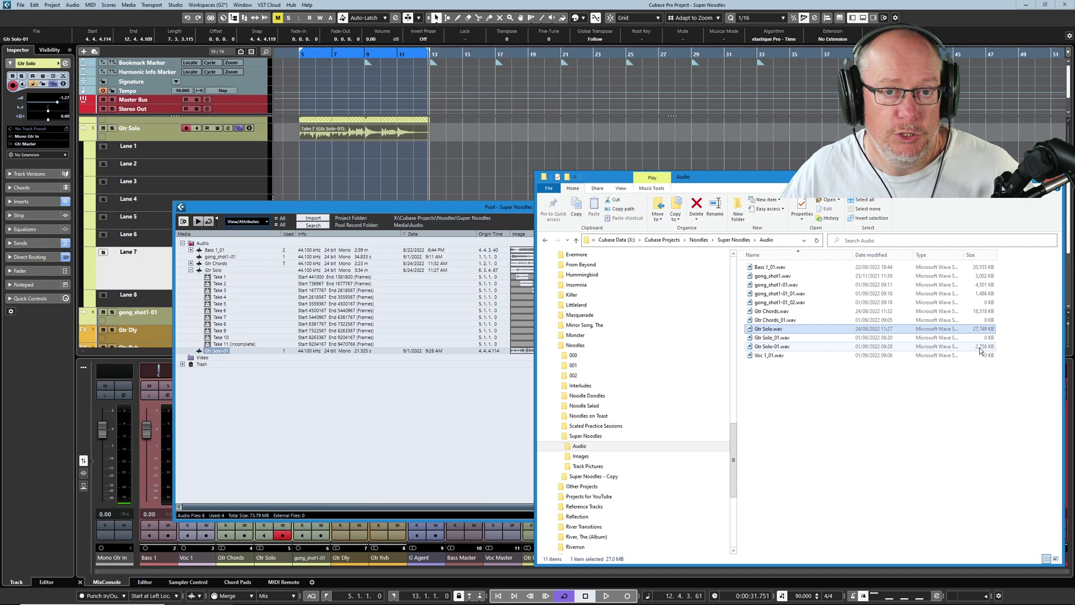
- Bring Cubase back to the front so the Pool shows Gtr Solo-01 in use
click(835, 131)
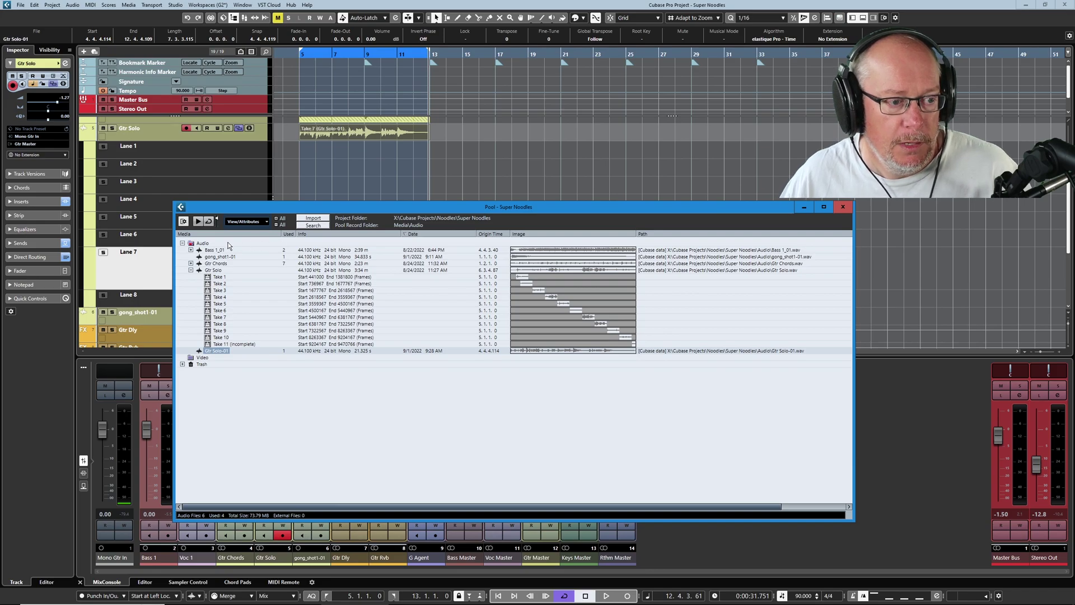
- Run Remove Unused Media on the Audio folder, sending the unused Gtr Solo takes to Trash
right_click(211, 245)
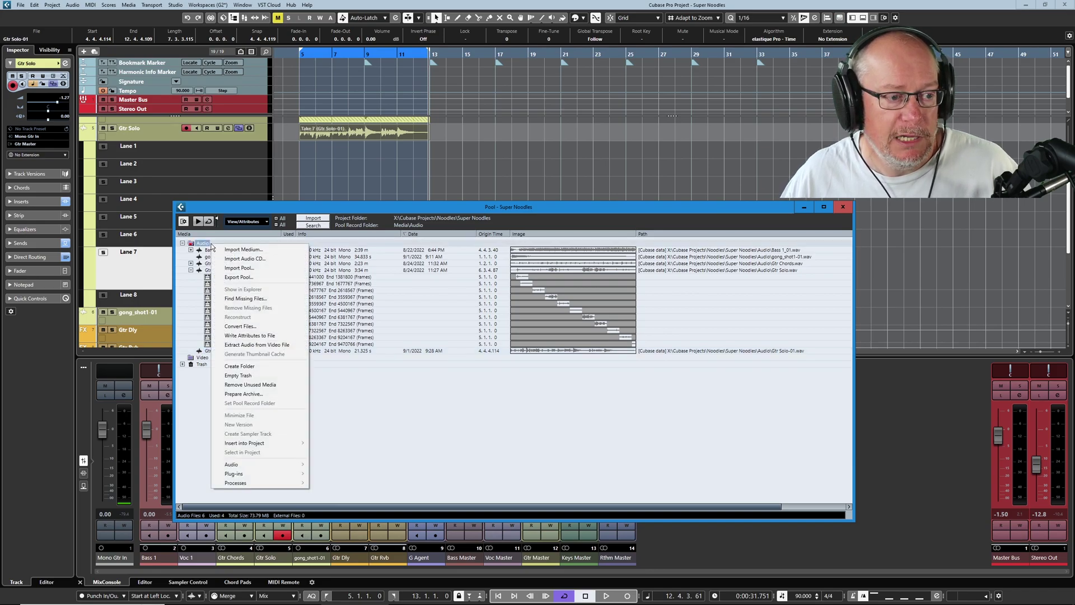
click(262, 386)
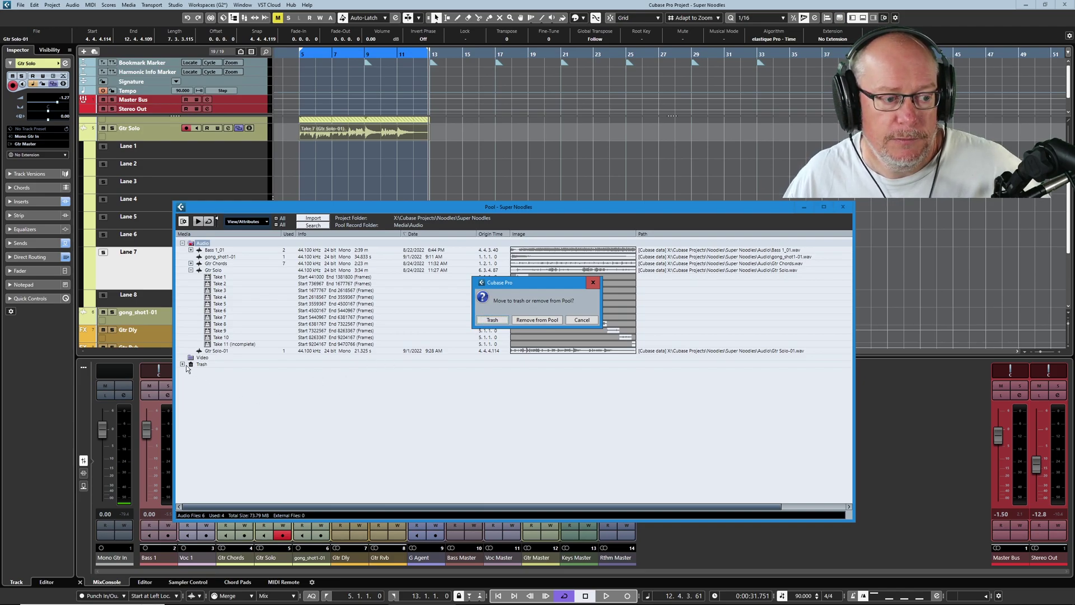
click(491, 321)
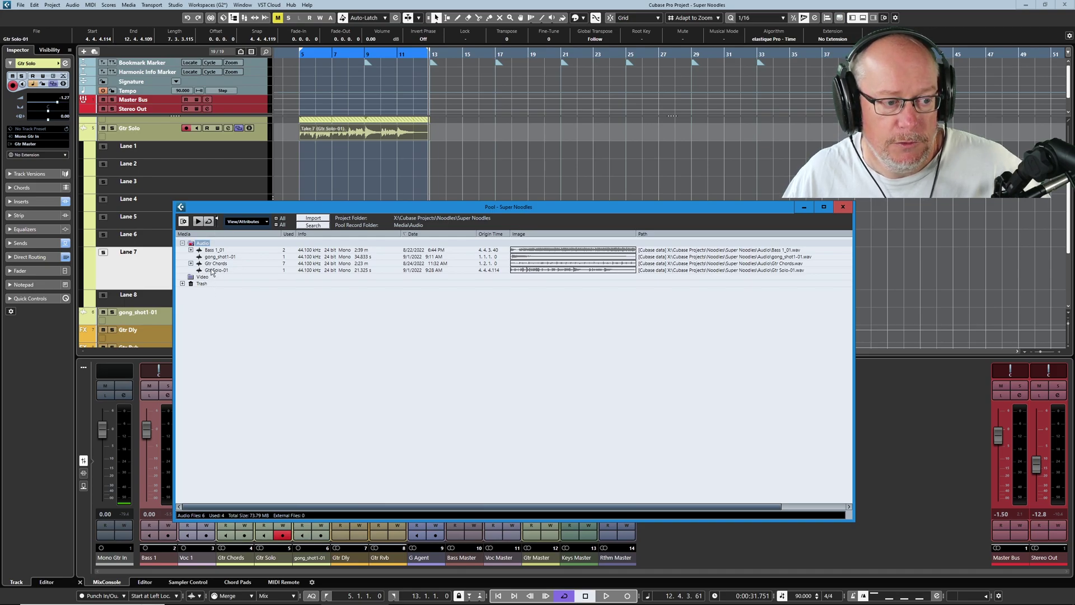
click(216, 270)
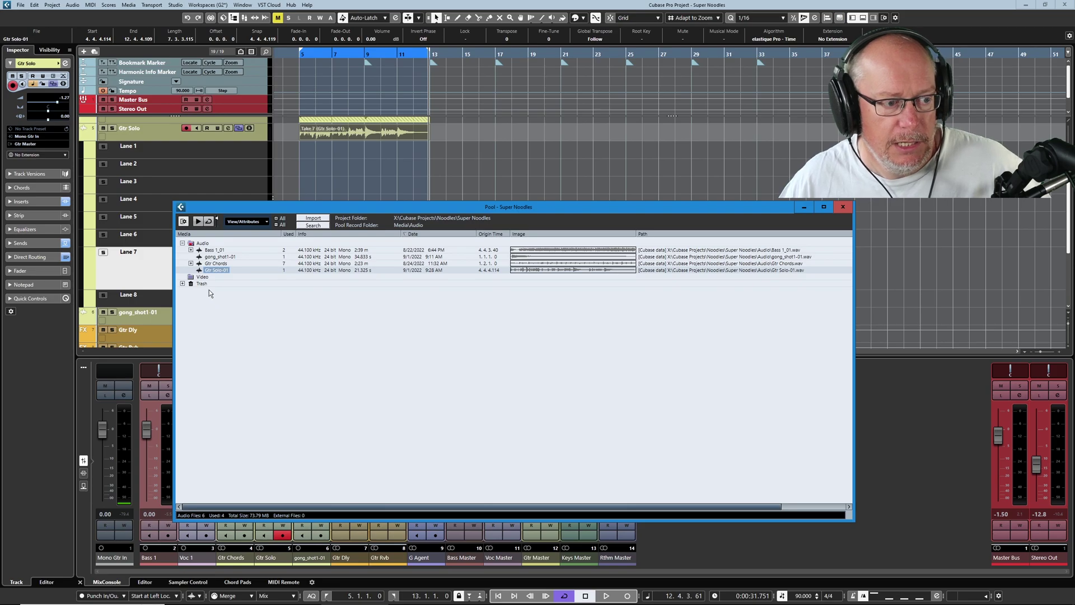
- Expand the Trash, drag Gtr Solo back to Audio, and rerun Remove Unused Media
click(183, 283)
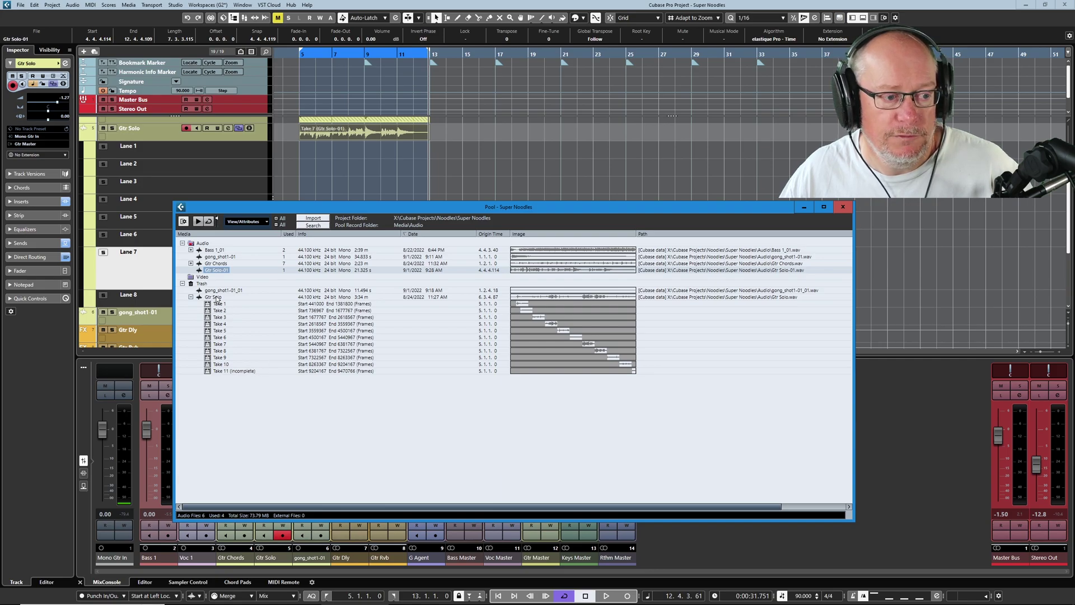
drag(213, 297, 214, 262)
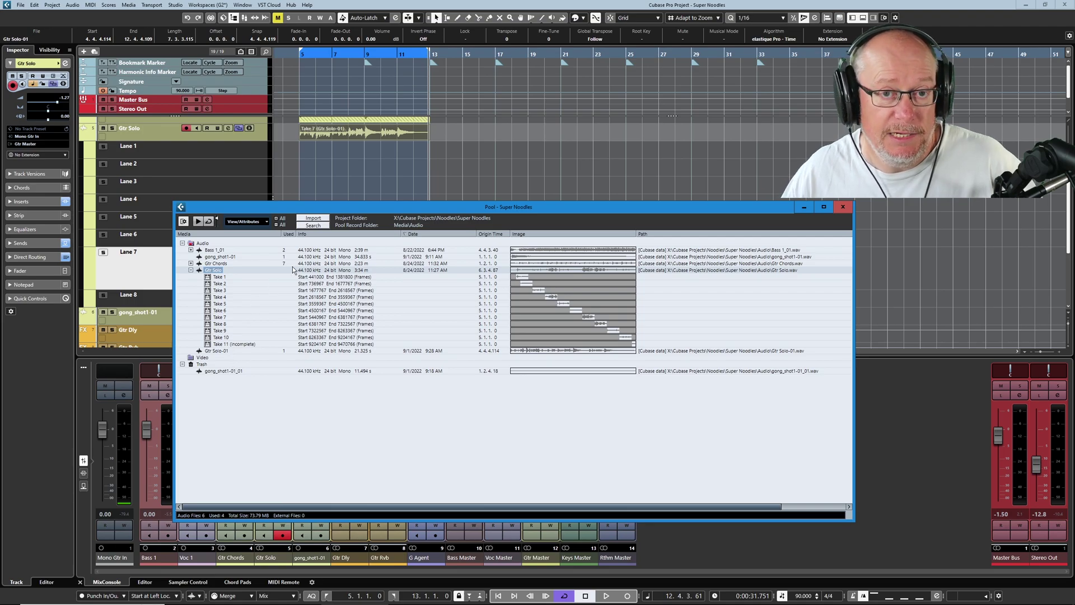
right_click(201, 244)
click(262, 381)
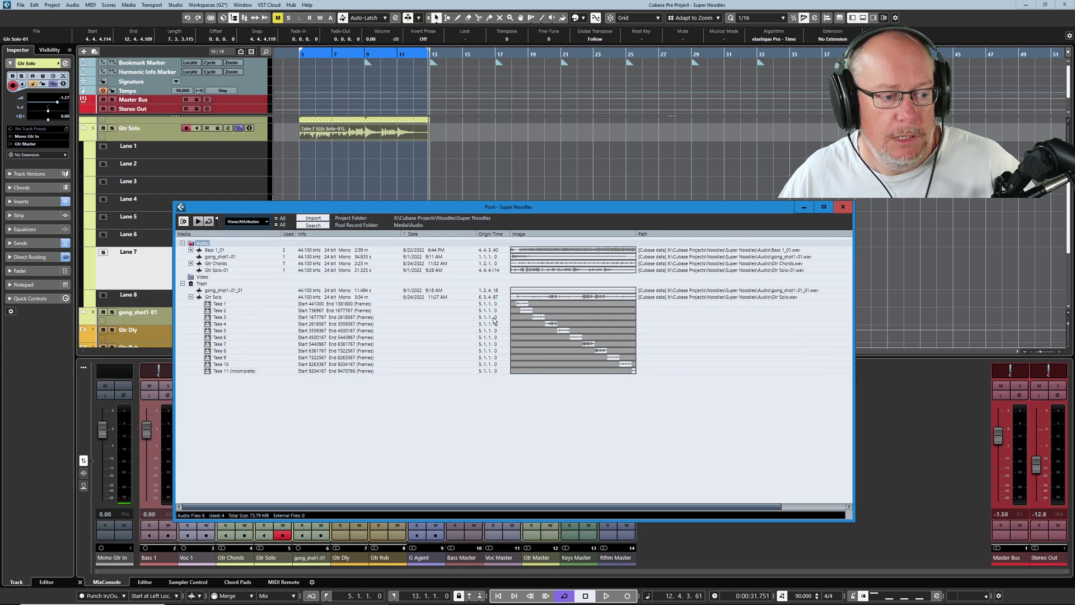
- Empty the Pool Trash, erasing Gtr Solo and gong_shot1-01_01 from disk
right_click(203, 284)
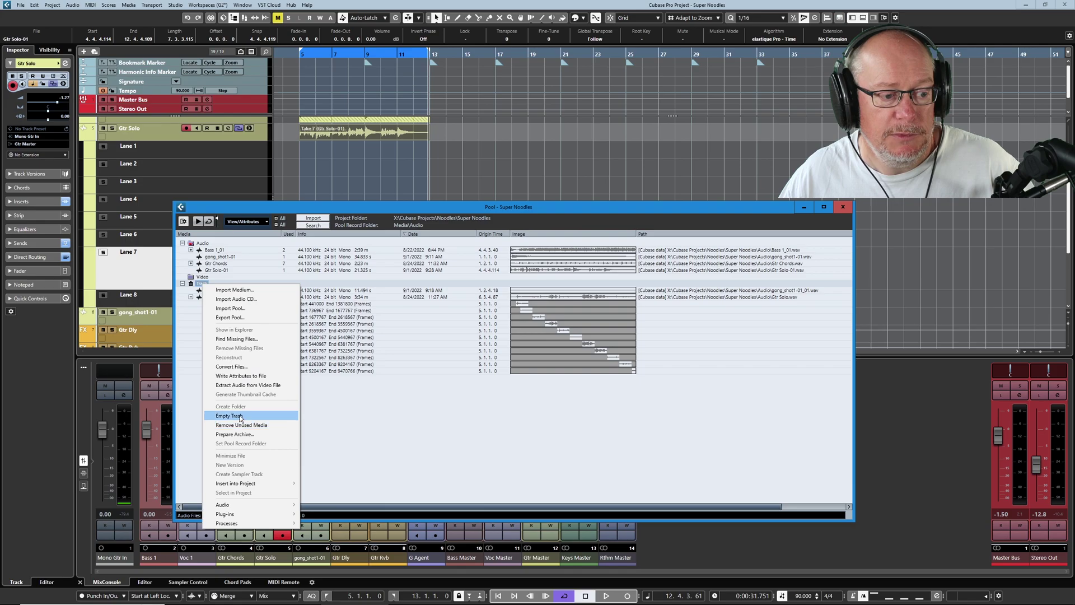
click(229, 415)
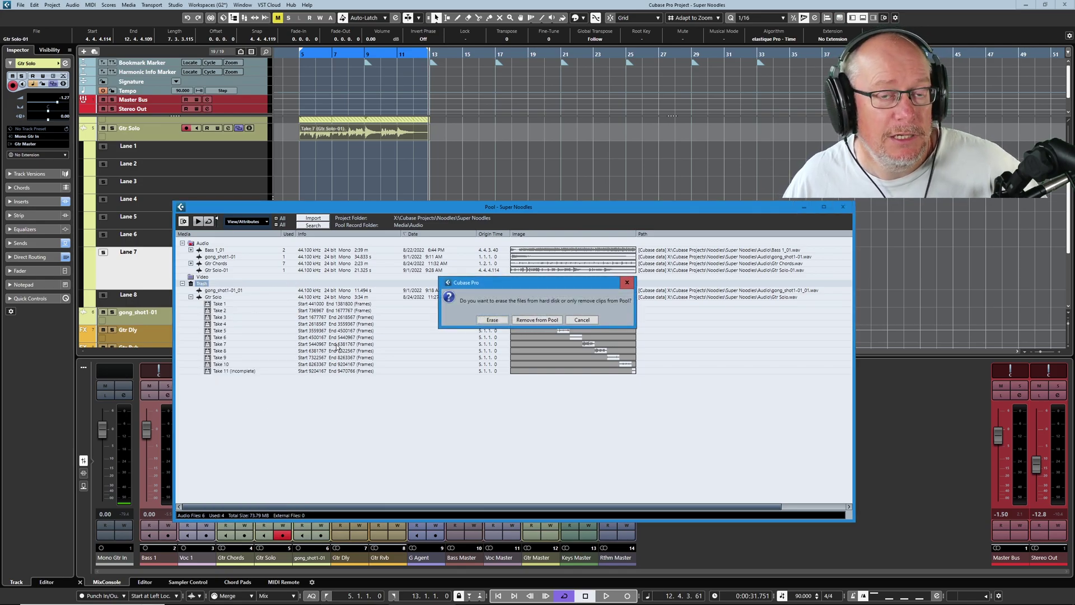
click(492, 319)
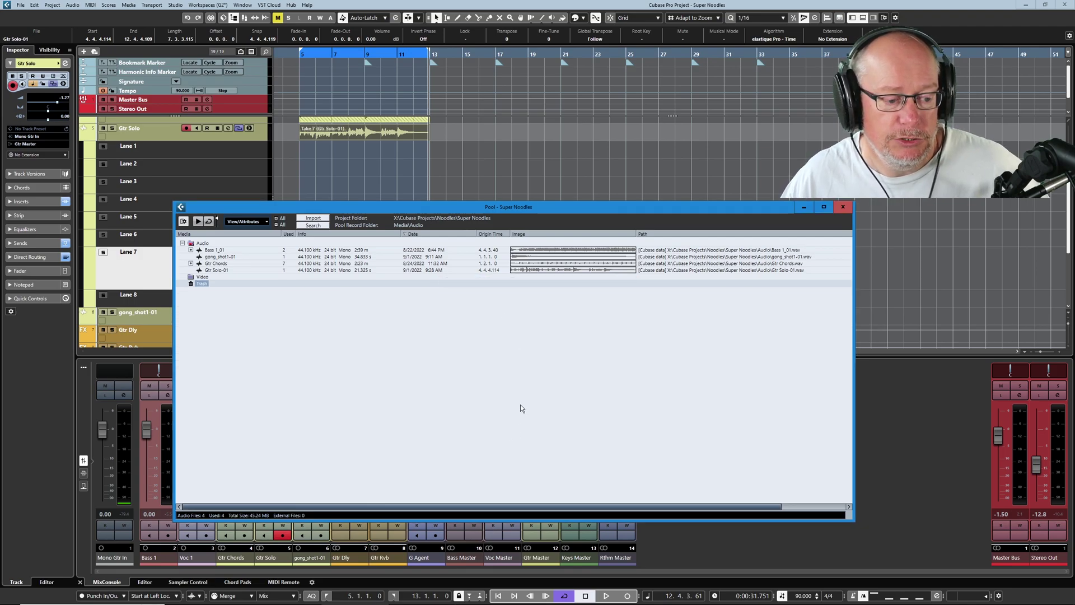
key(alt+Tab)
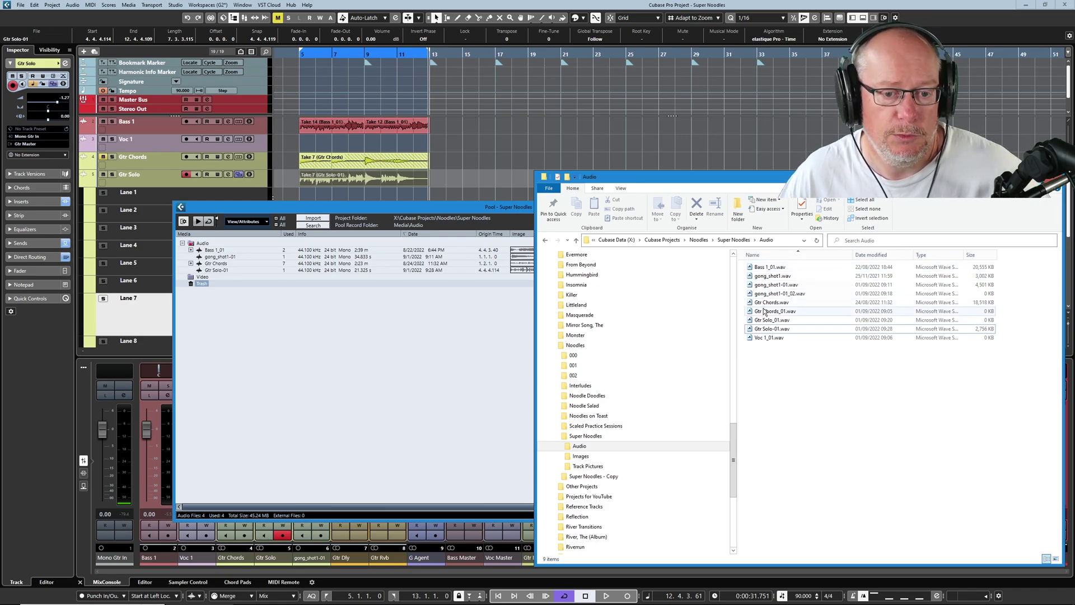
- Delete gong_shot1.wav from the Super Noodles Audio folder, leaving eight files
click(772, 275)
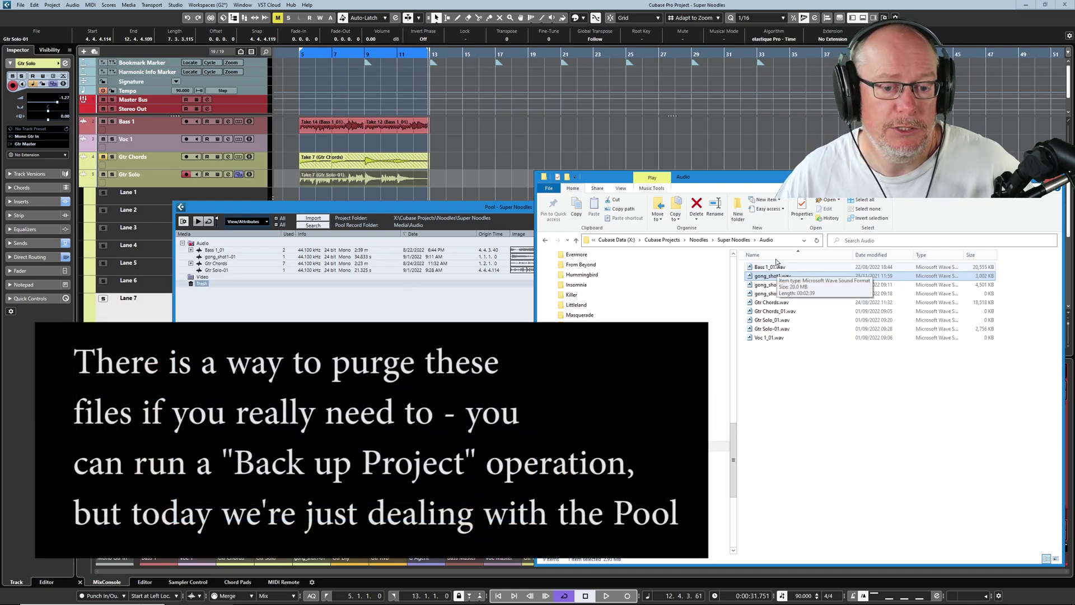
right_click(790, 278)
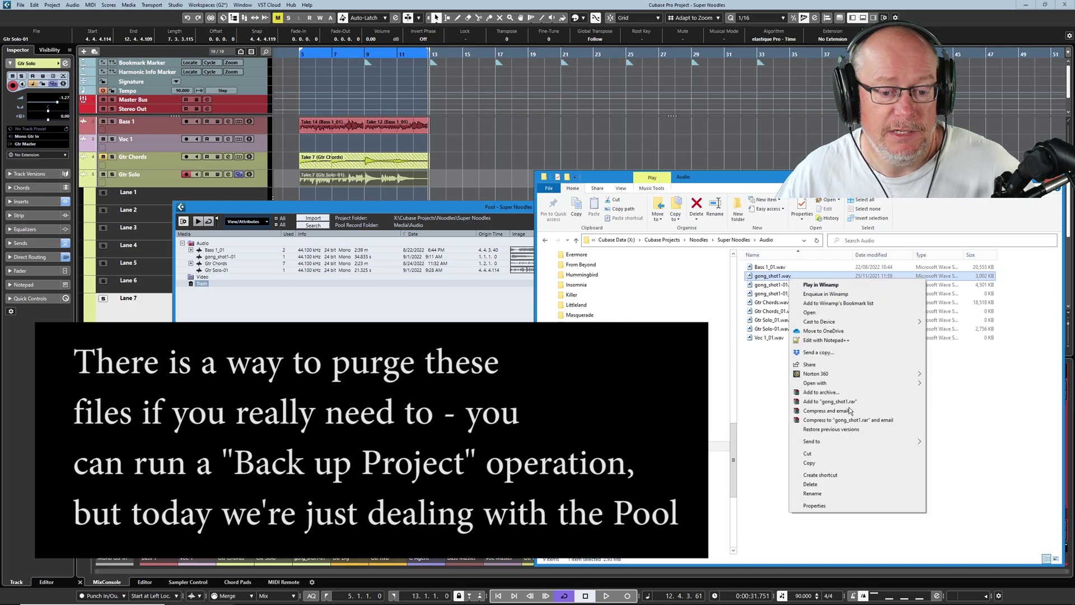
click(826, 486)
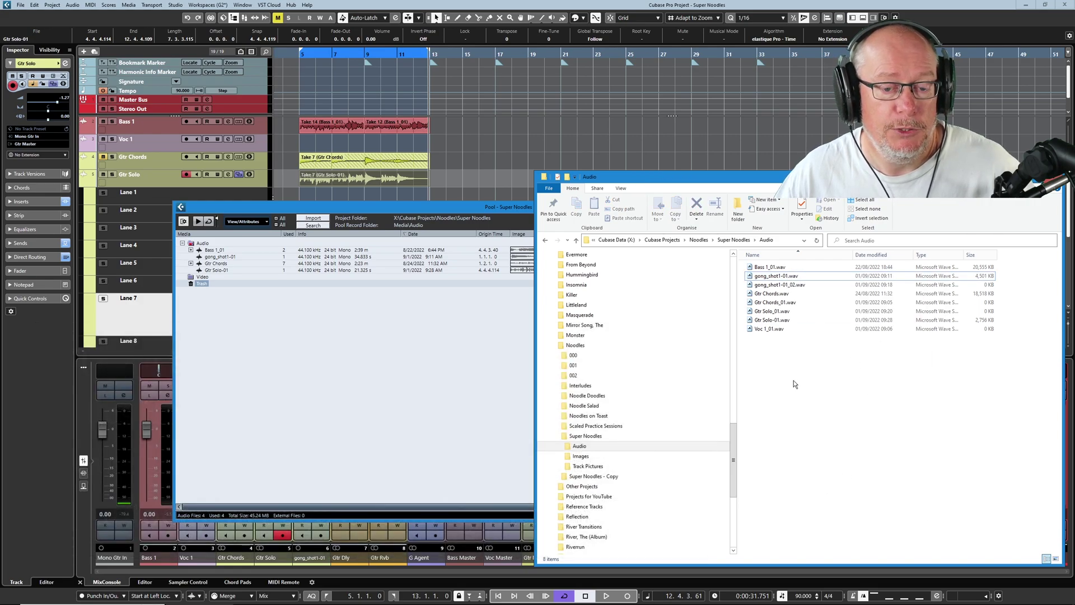